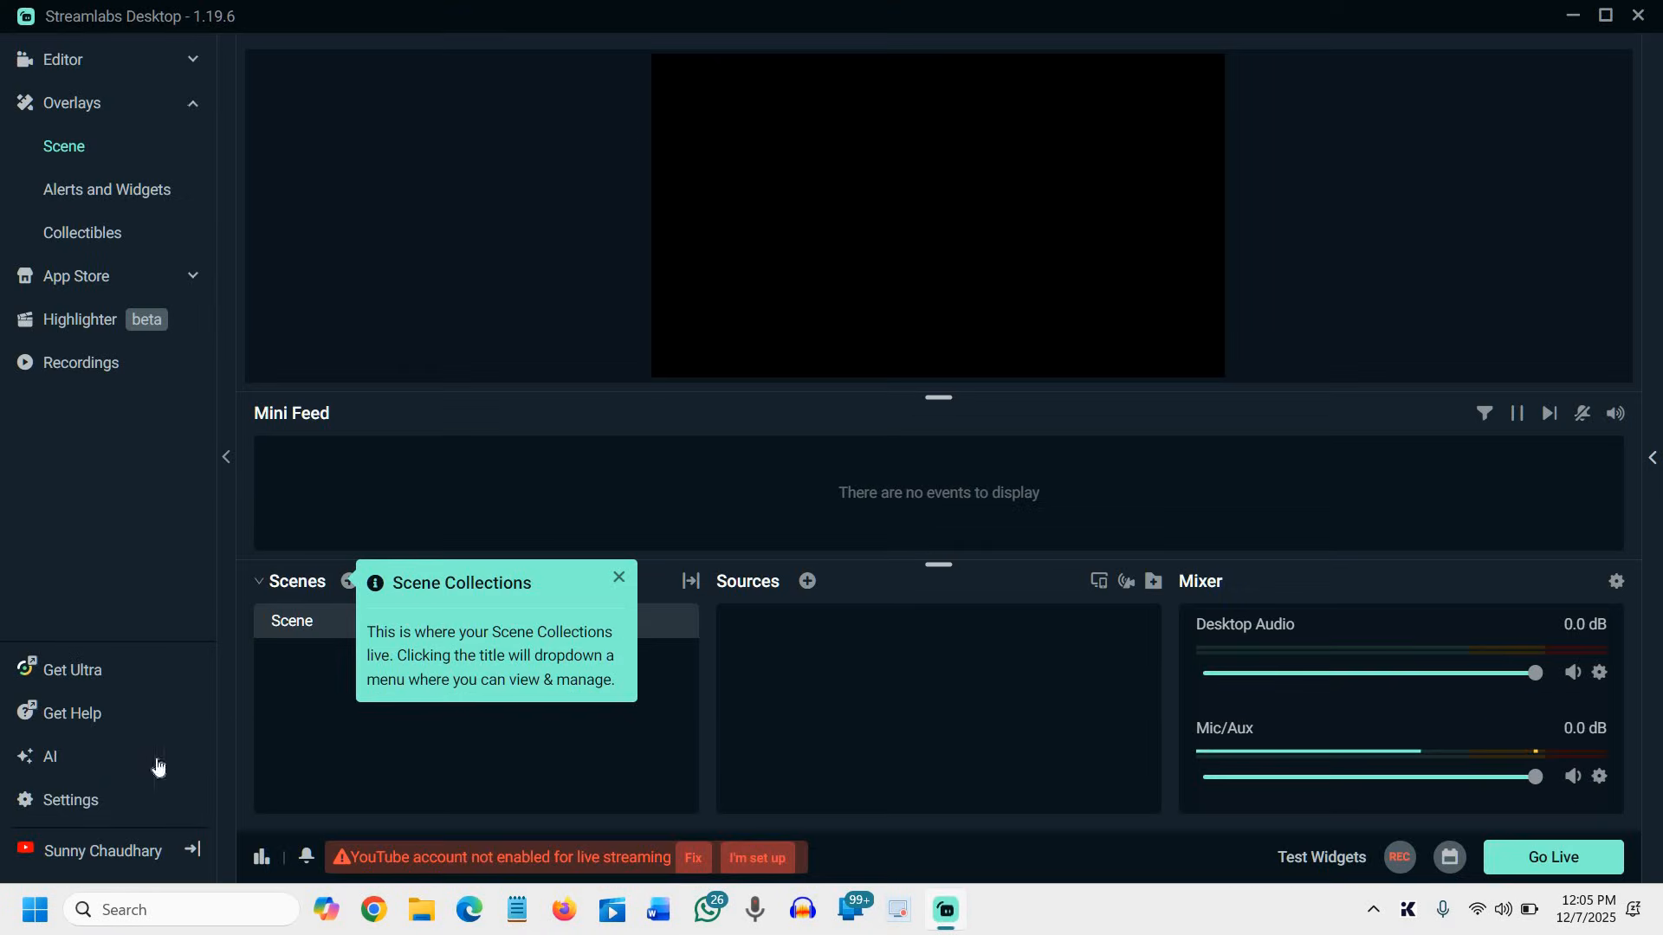
# Open the Output settings, compare the Simple and Advanced output modes, and leave the mode set to Advanced
pyautogui.click(65, 807)
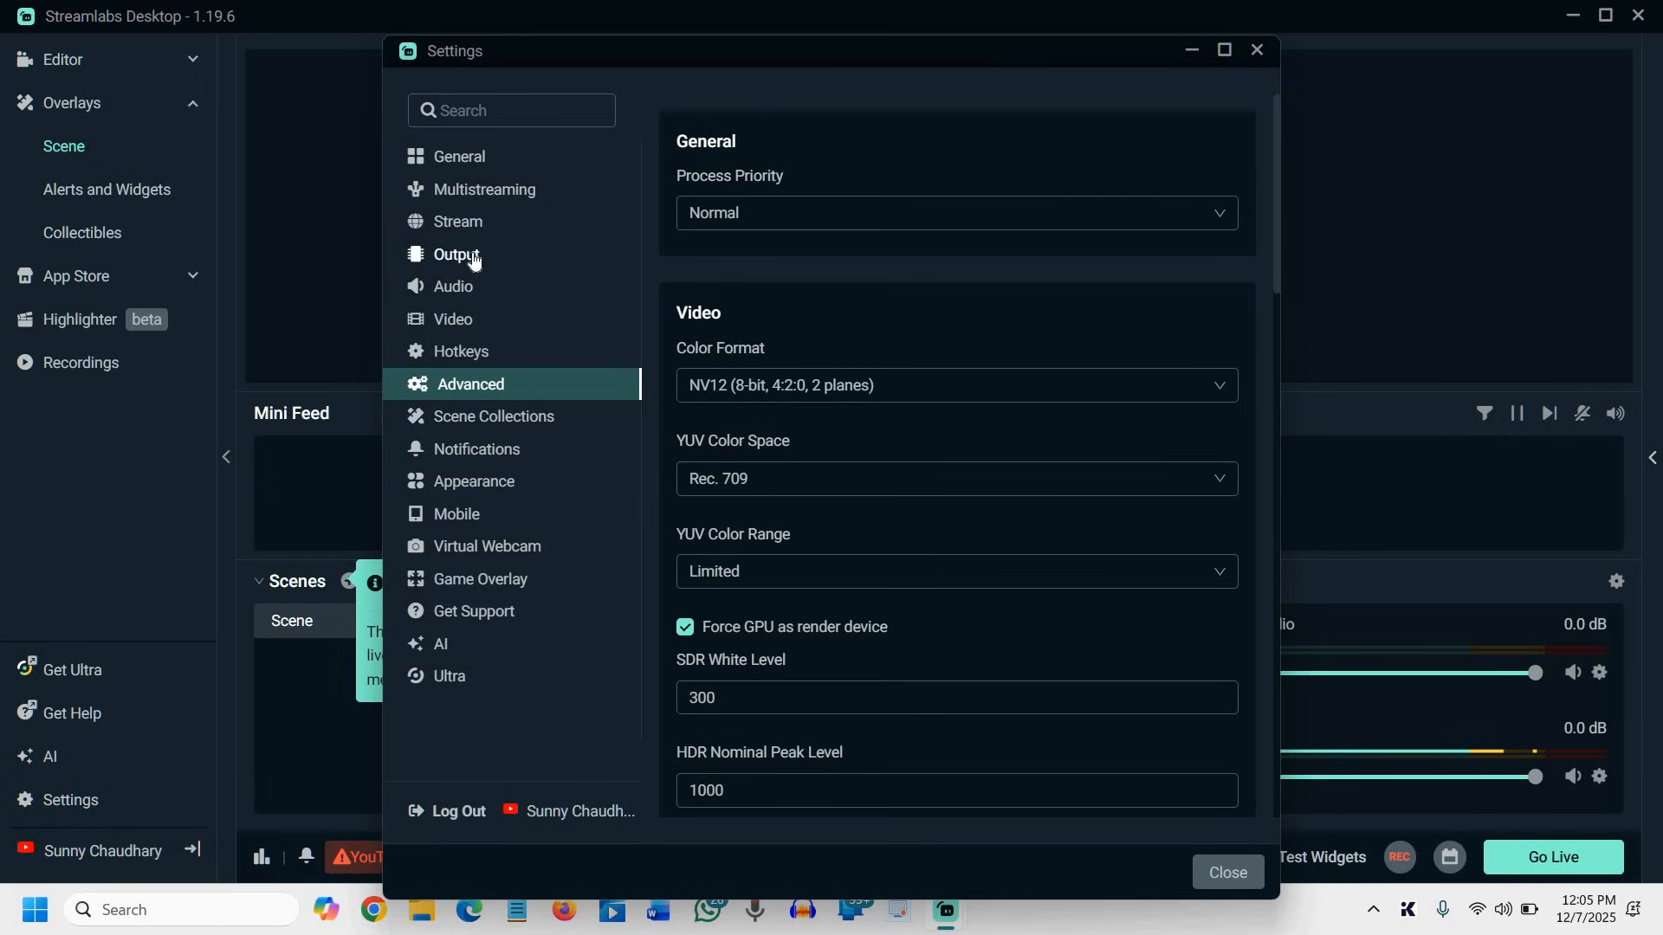
pyautogui.click(473, 249)
pyautogui.click(539, 223)
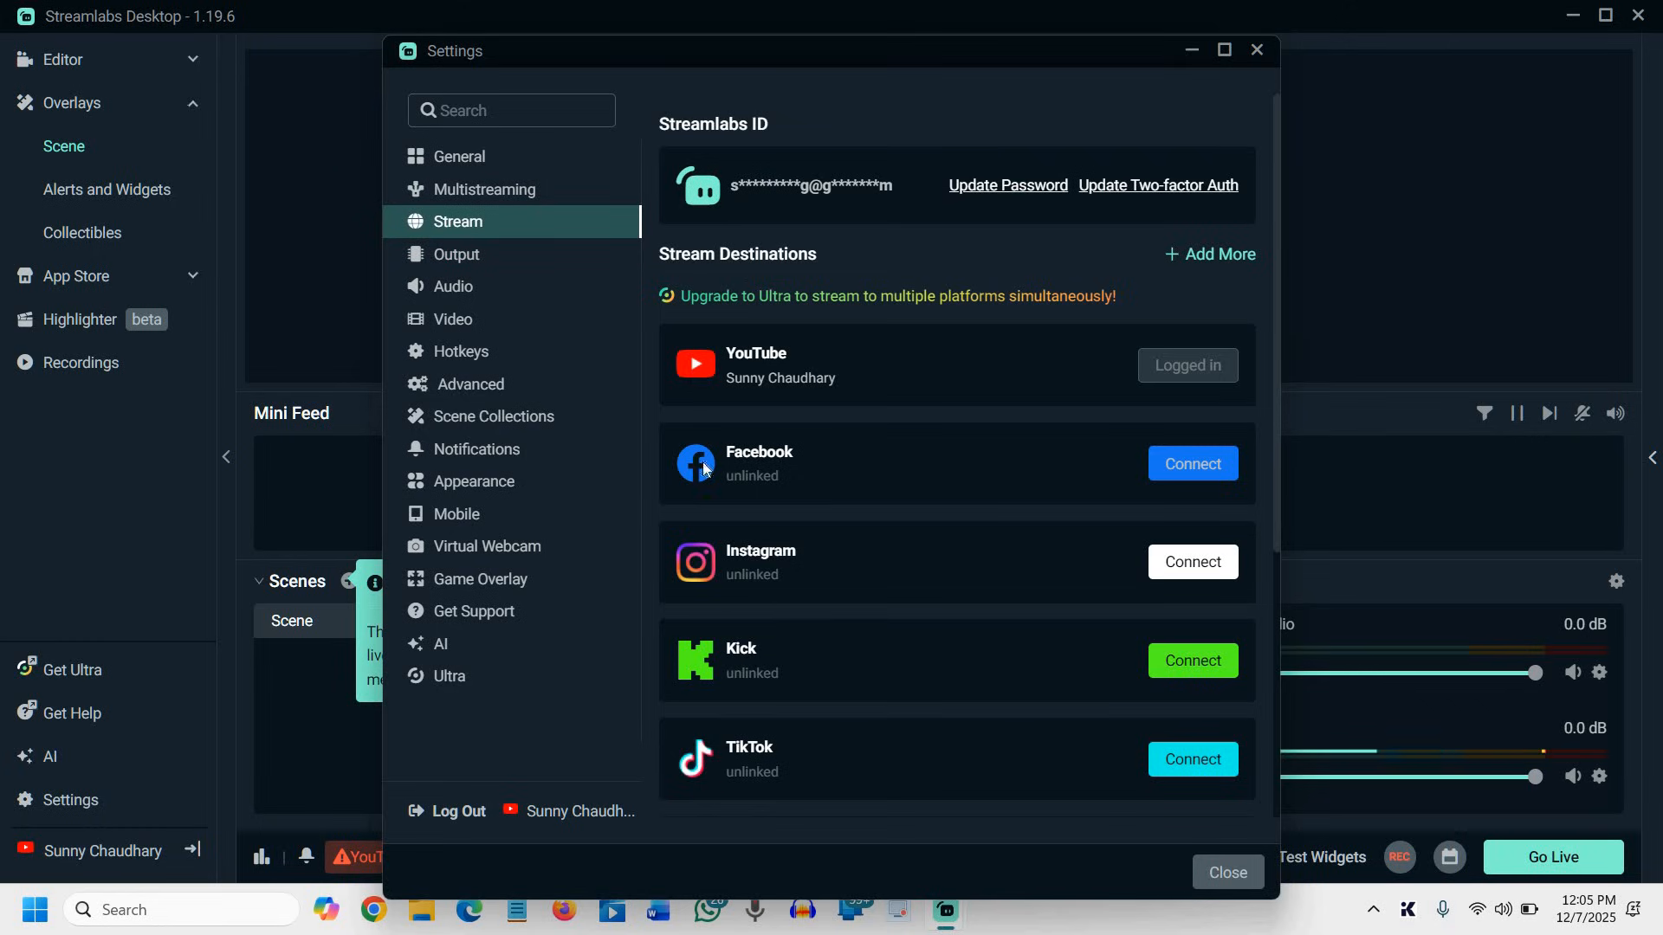
pyautogui.click(470, 256)
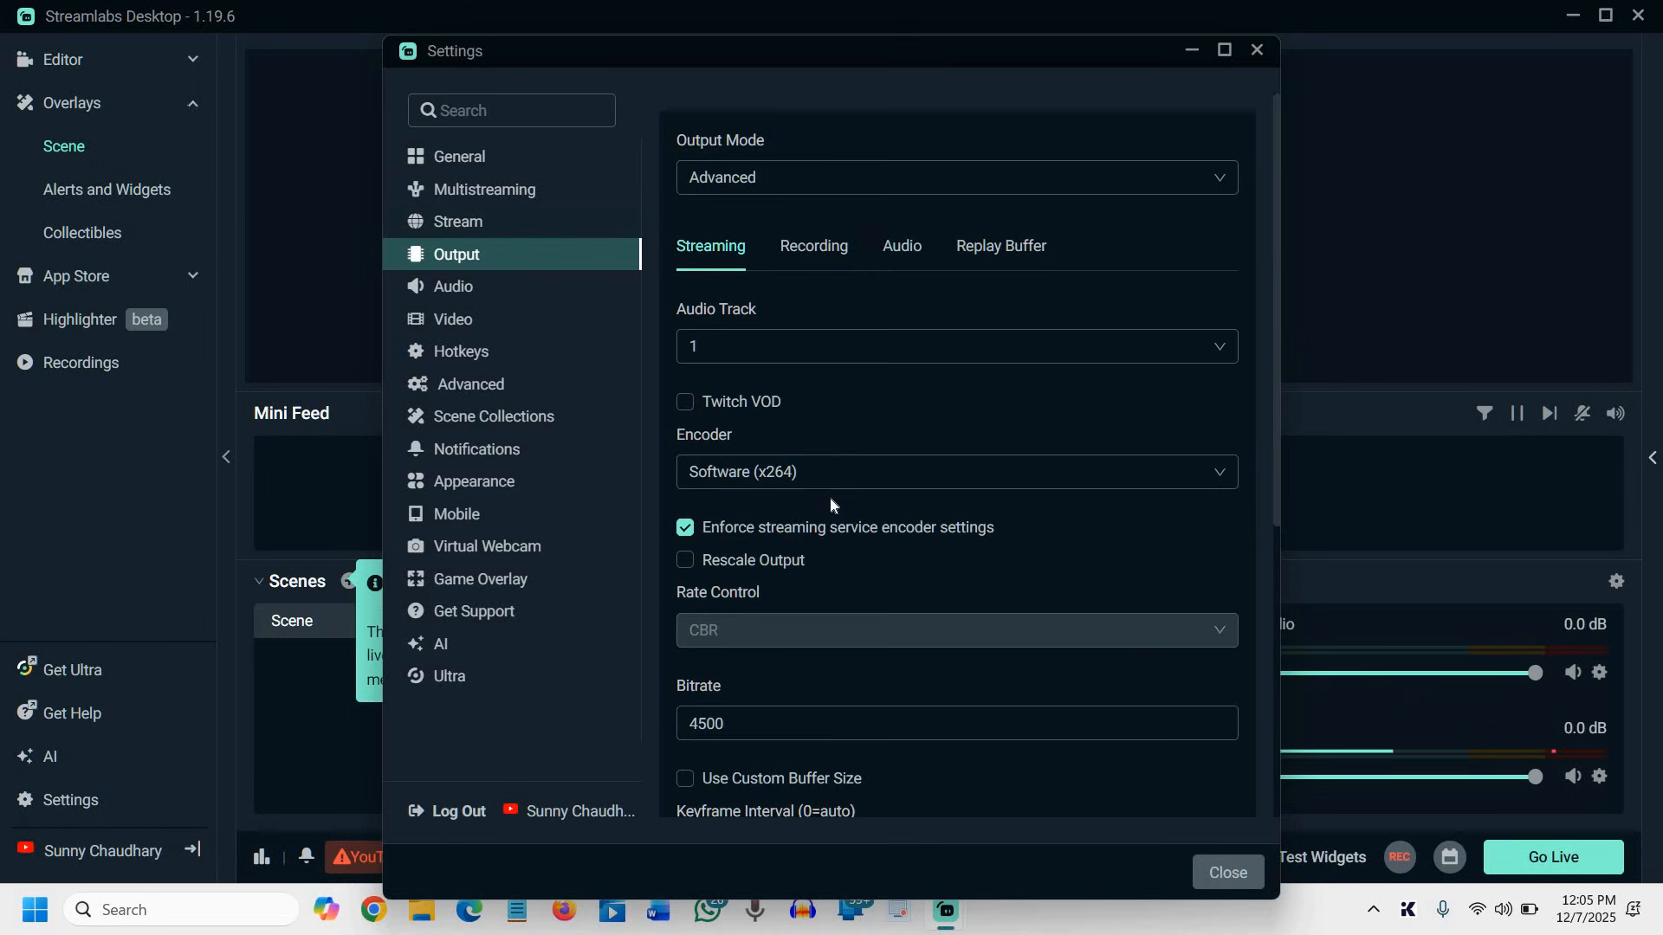
pyautogui.click(780, 177)
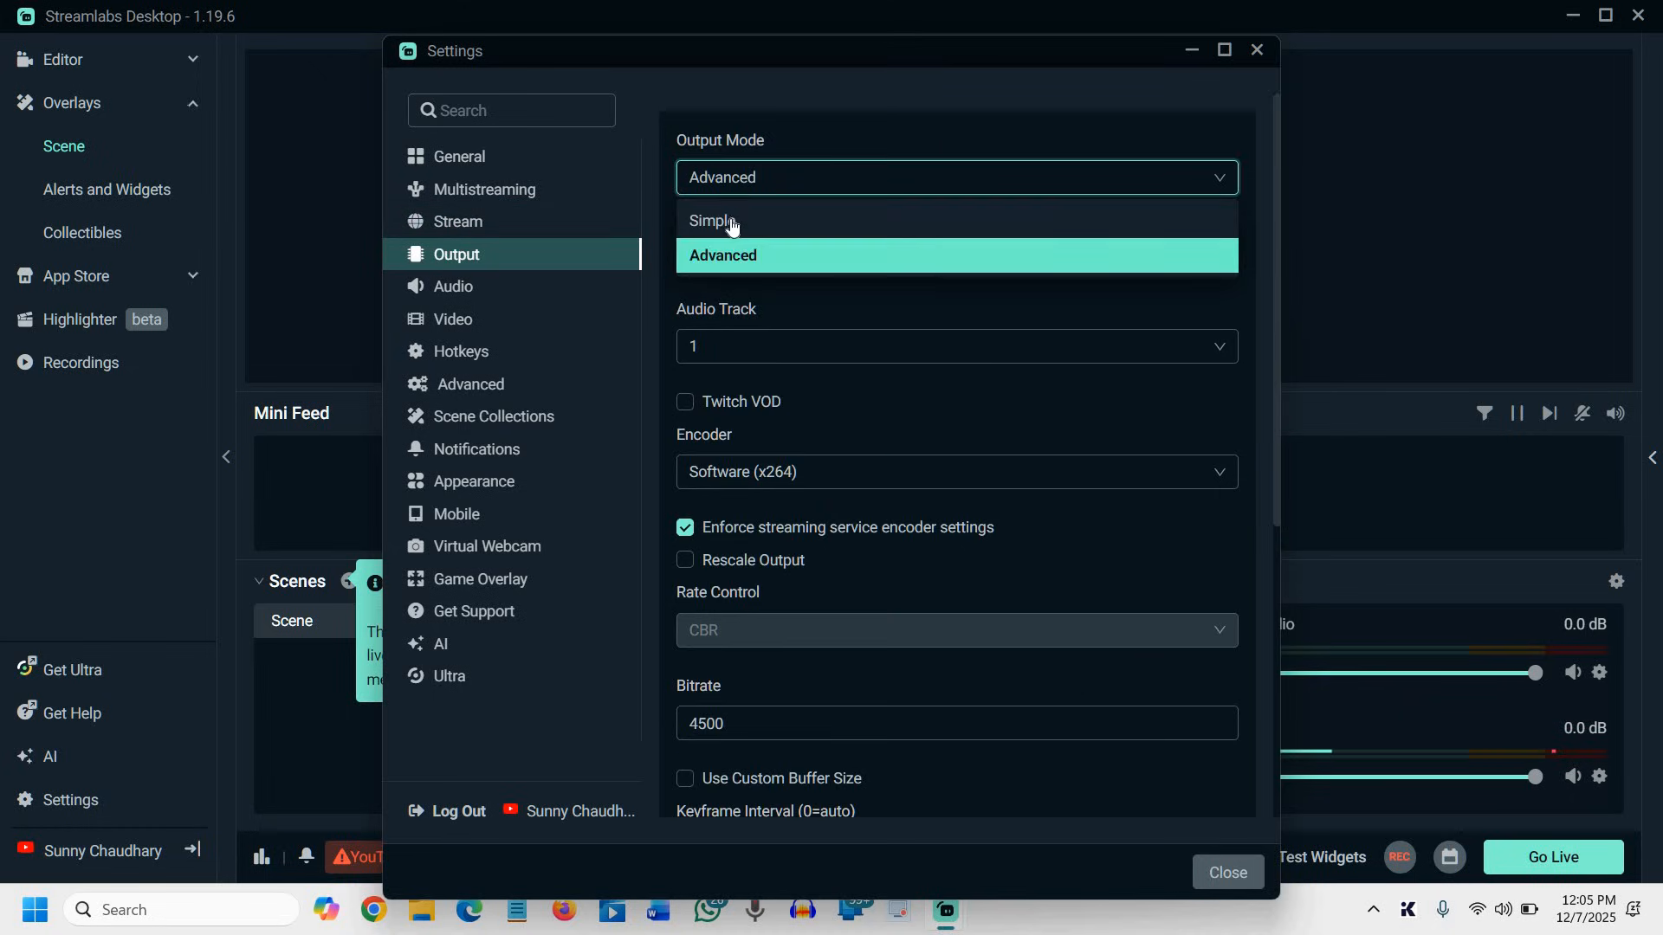
pyautogui.click(732, 222)
pyautogui.click(784, 186)
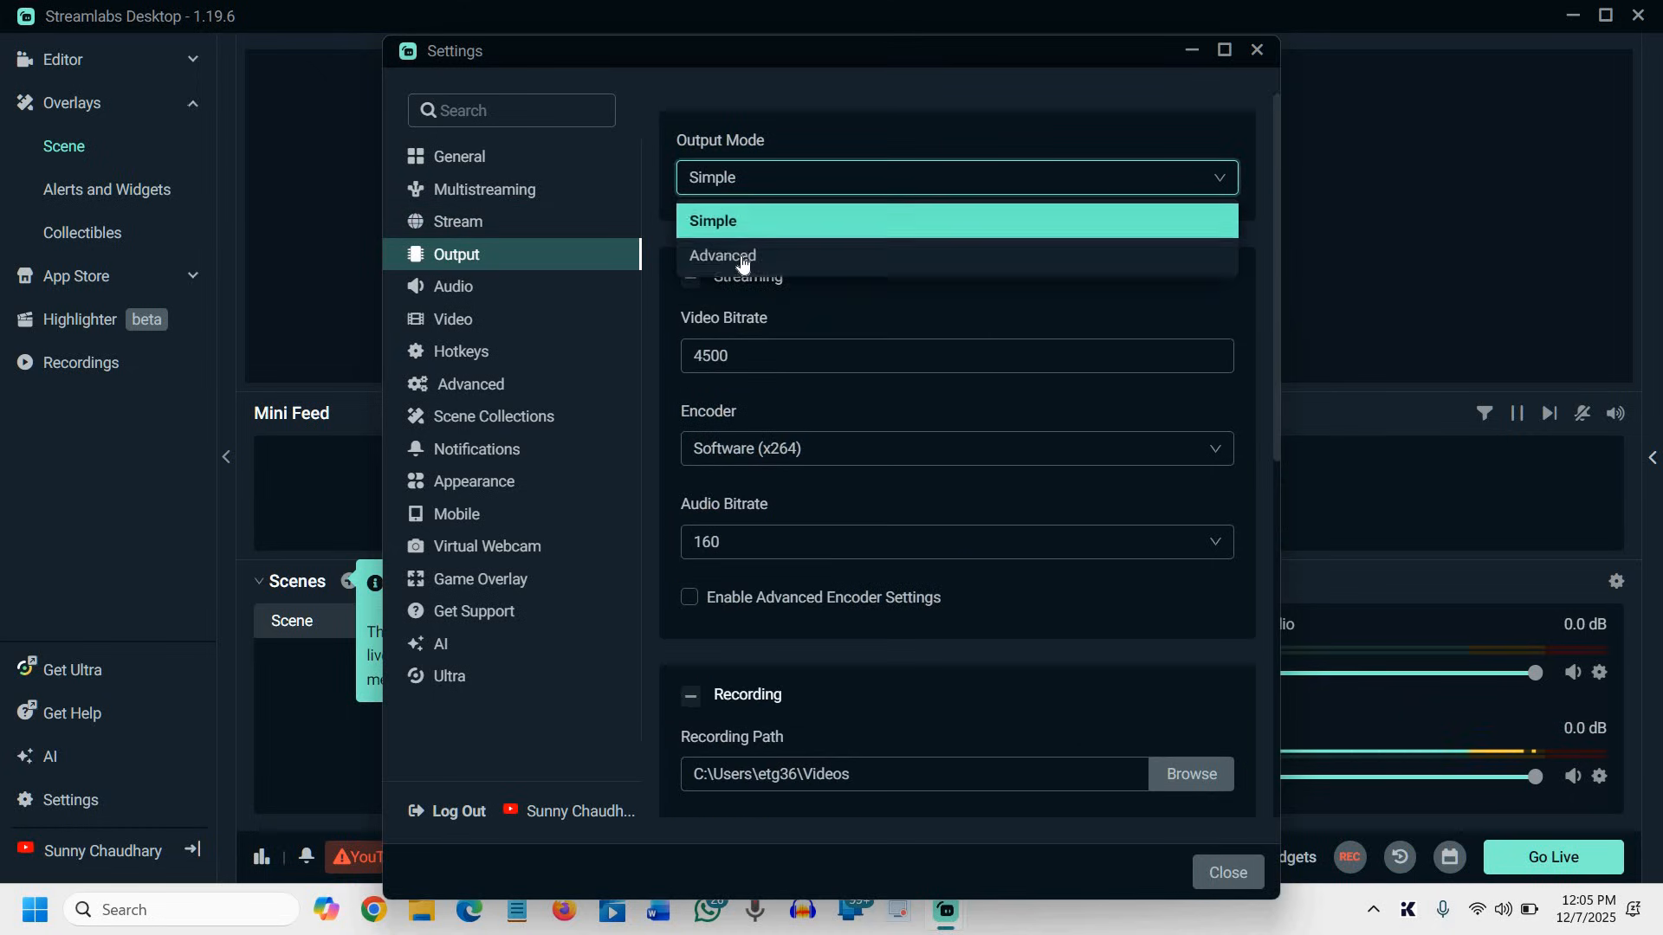
pyautogui.click(901, 255)
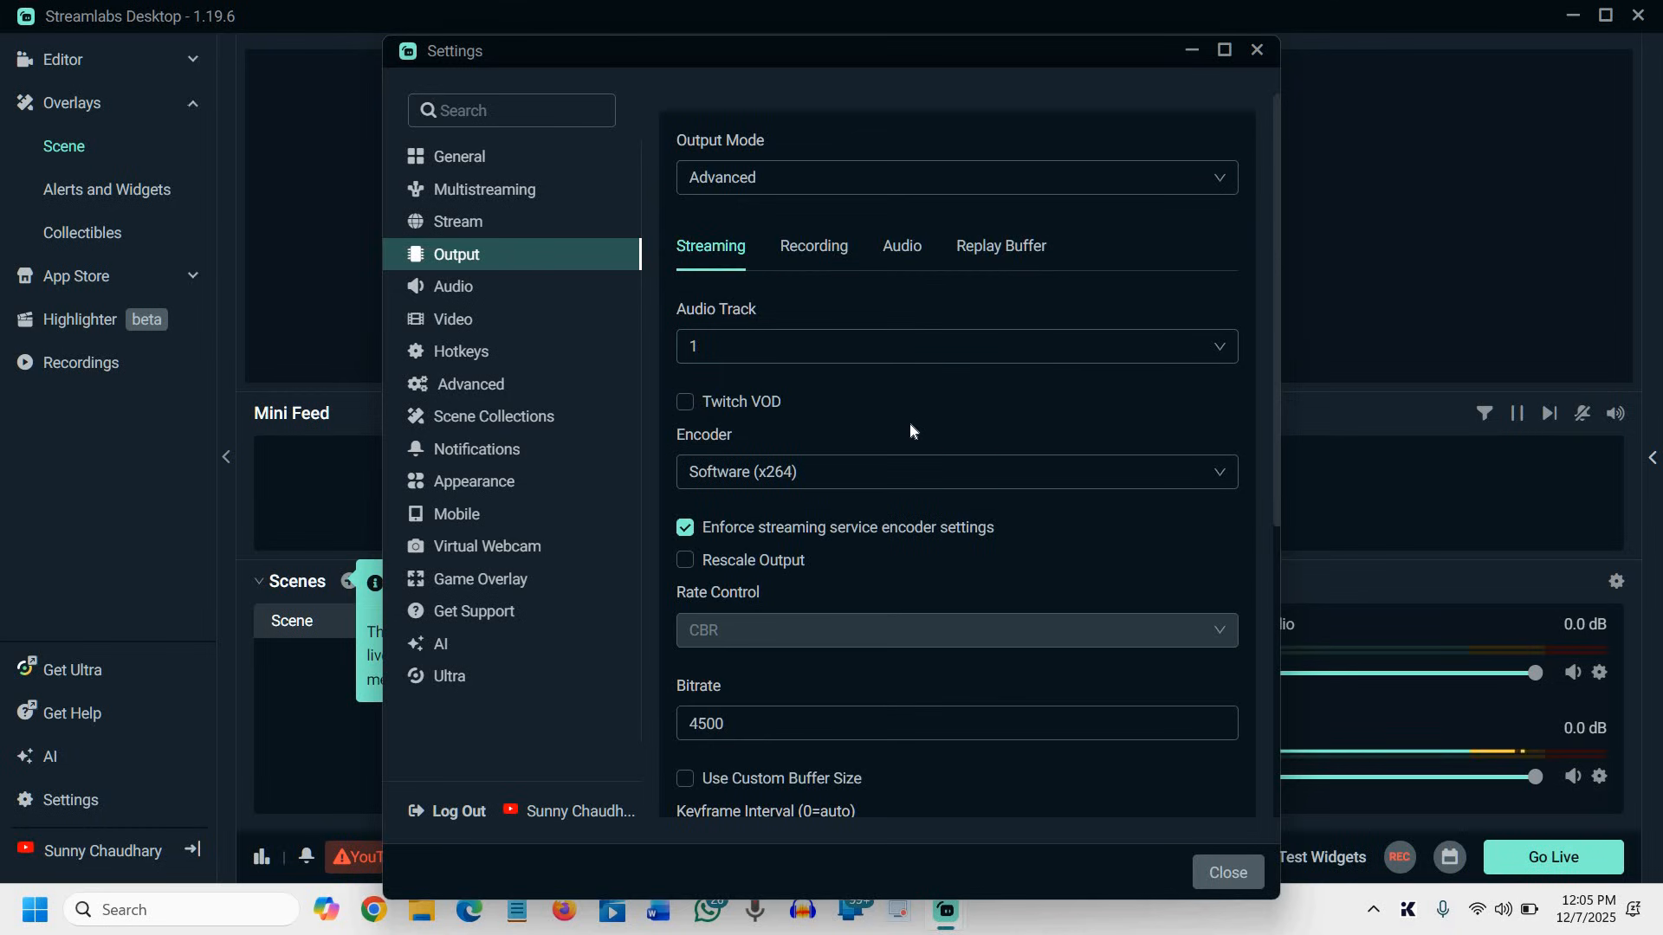
# Examine the streaming encoder choices, the Rescale Output option and the bitrate in the Output settings
pyautogui.click(837, 491)
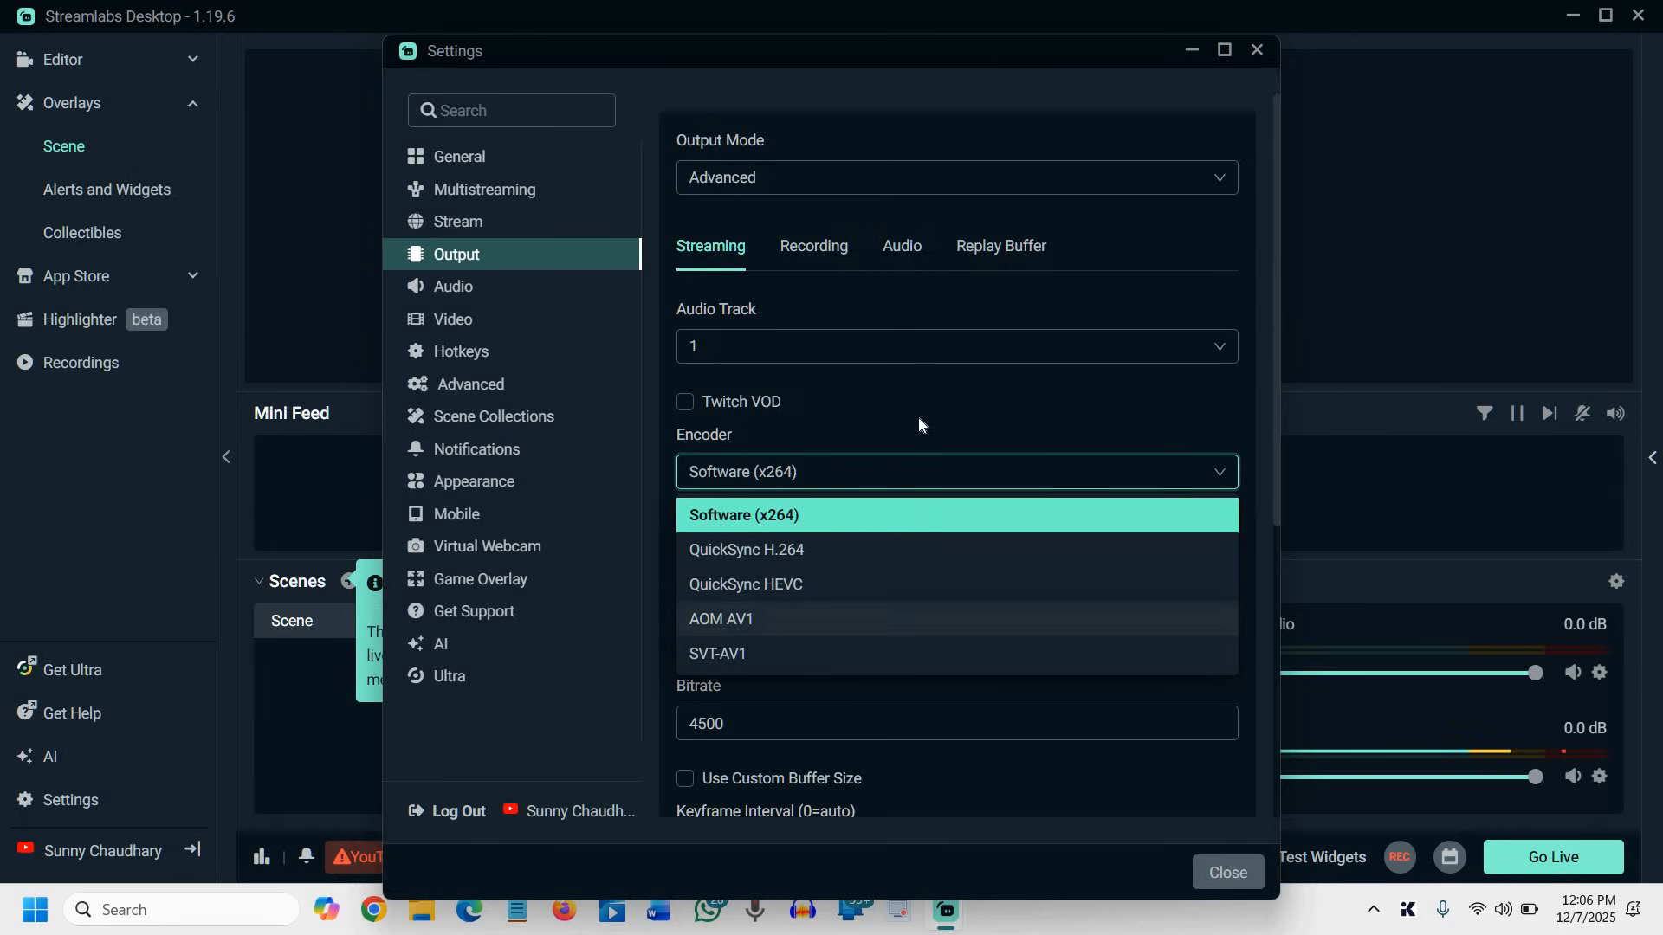
pyautogui.click(835, 474)
pyautogui.click(771, 476)
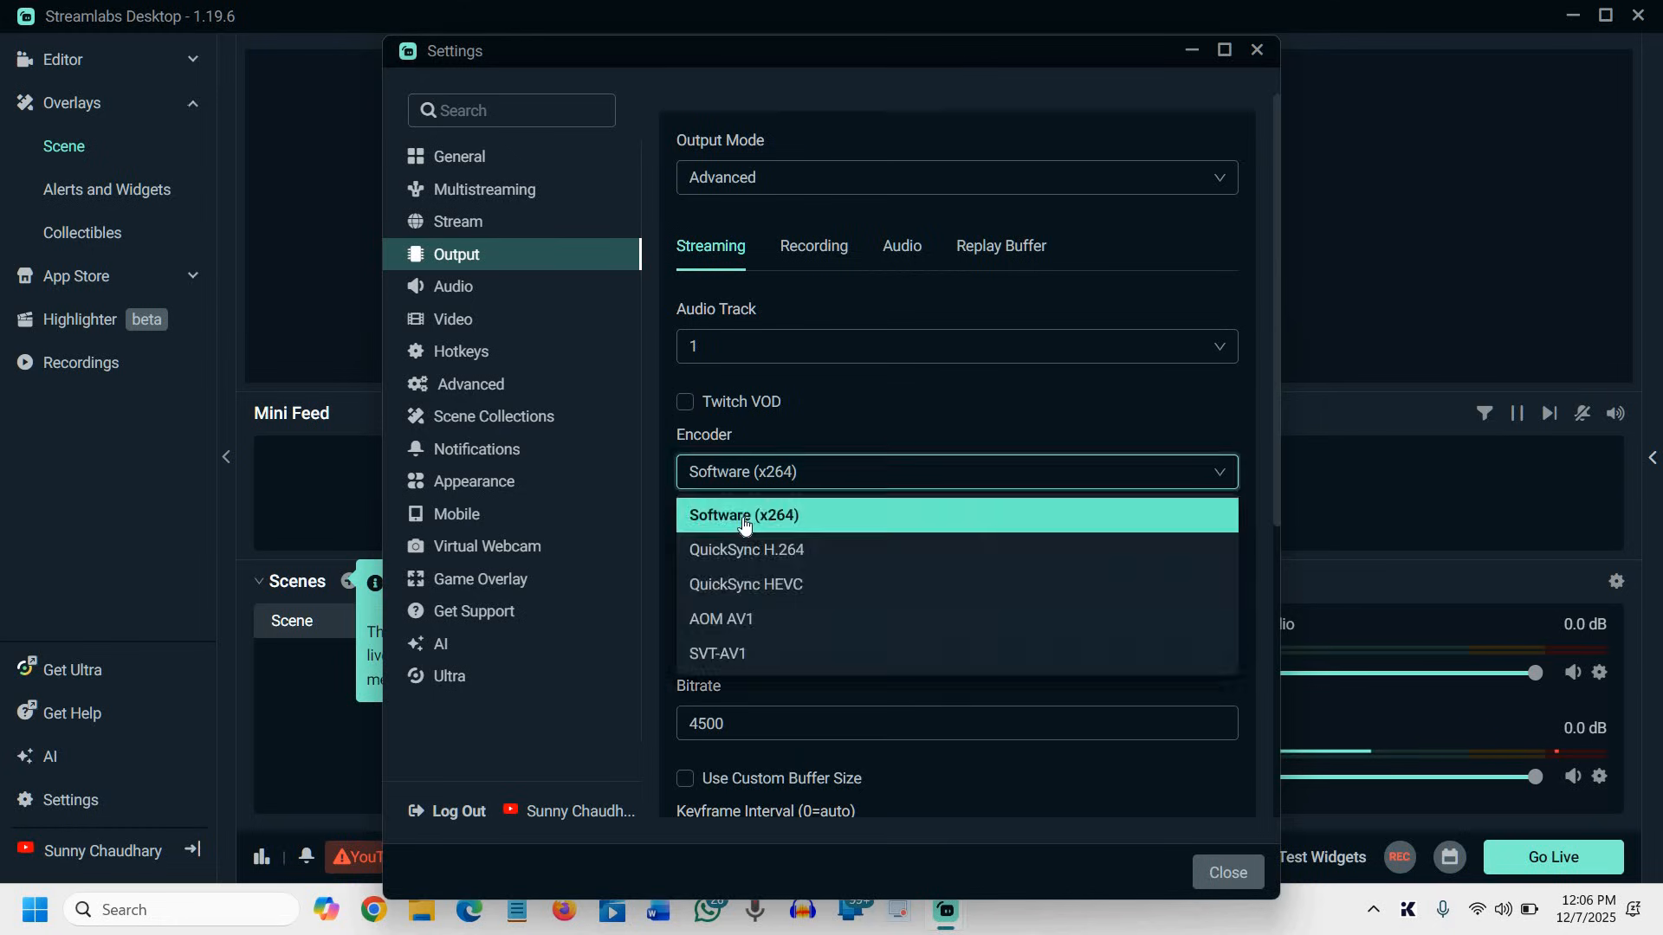
pyautogui.click(871, 418)
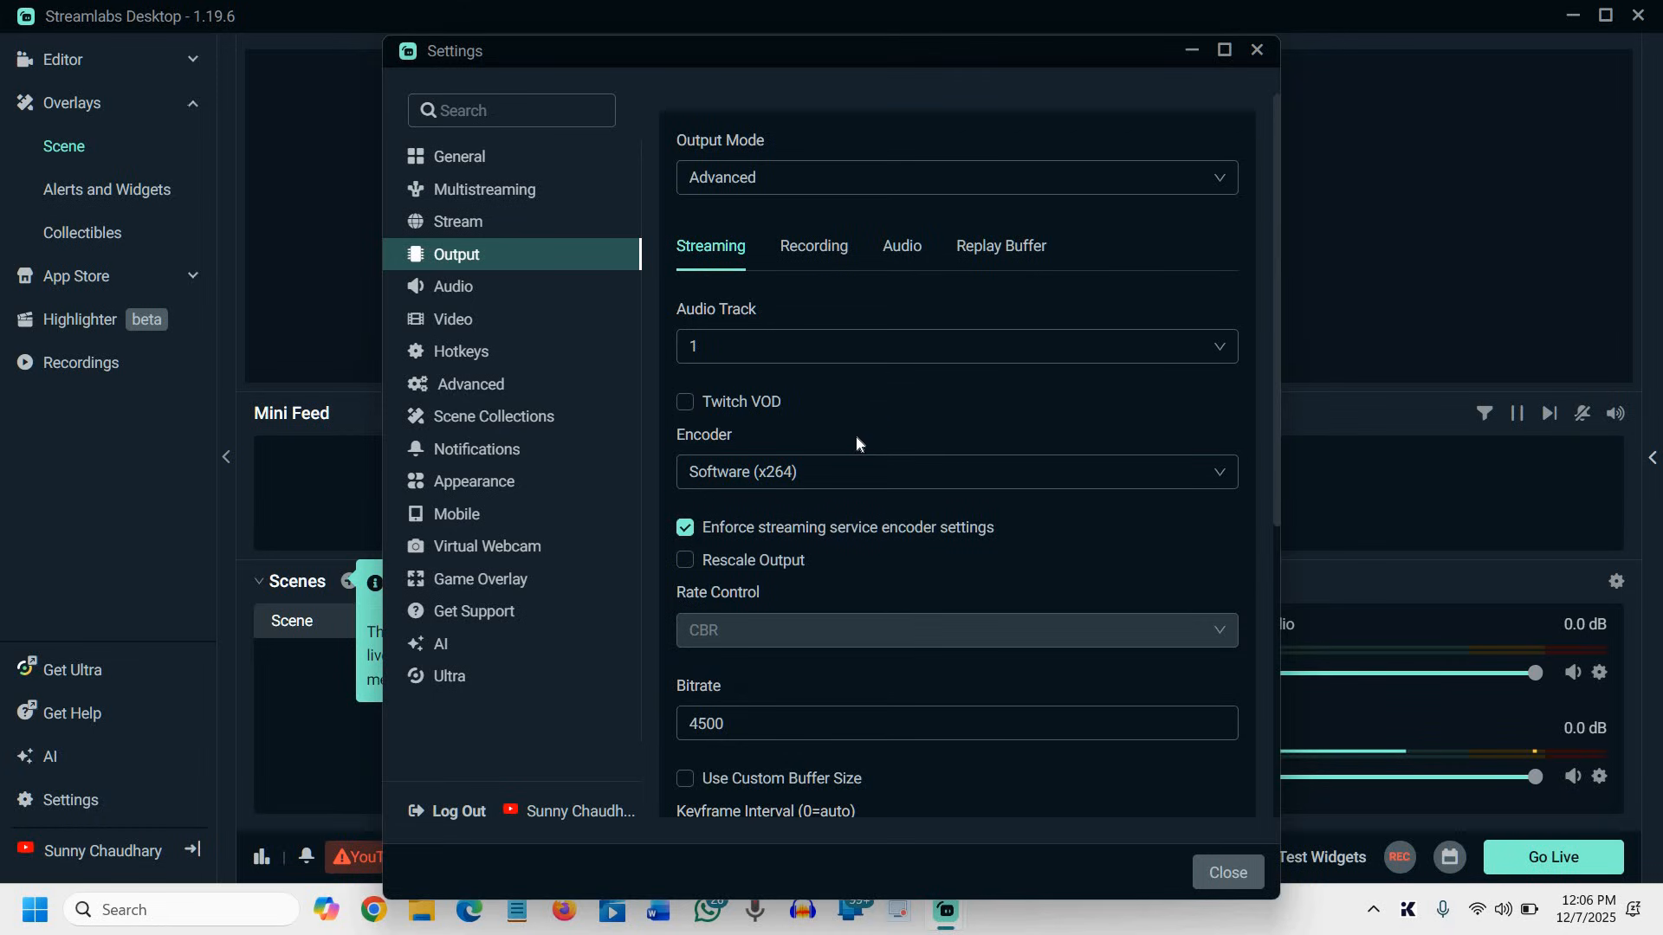
pyautogui.scroll(-1, 786, 422)
pyautogui.scroll(-1, 786, 422)
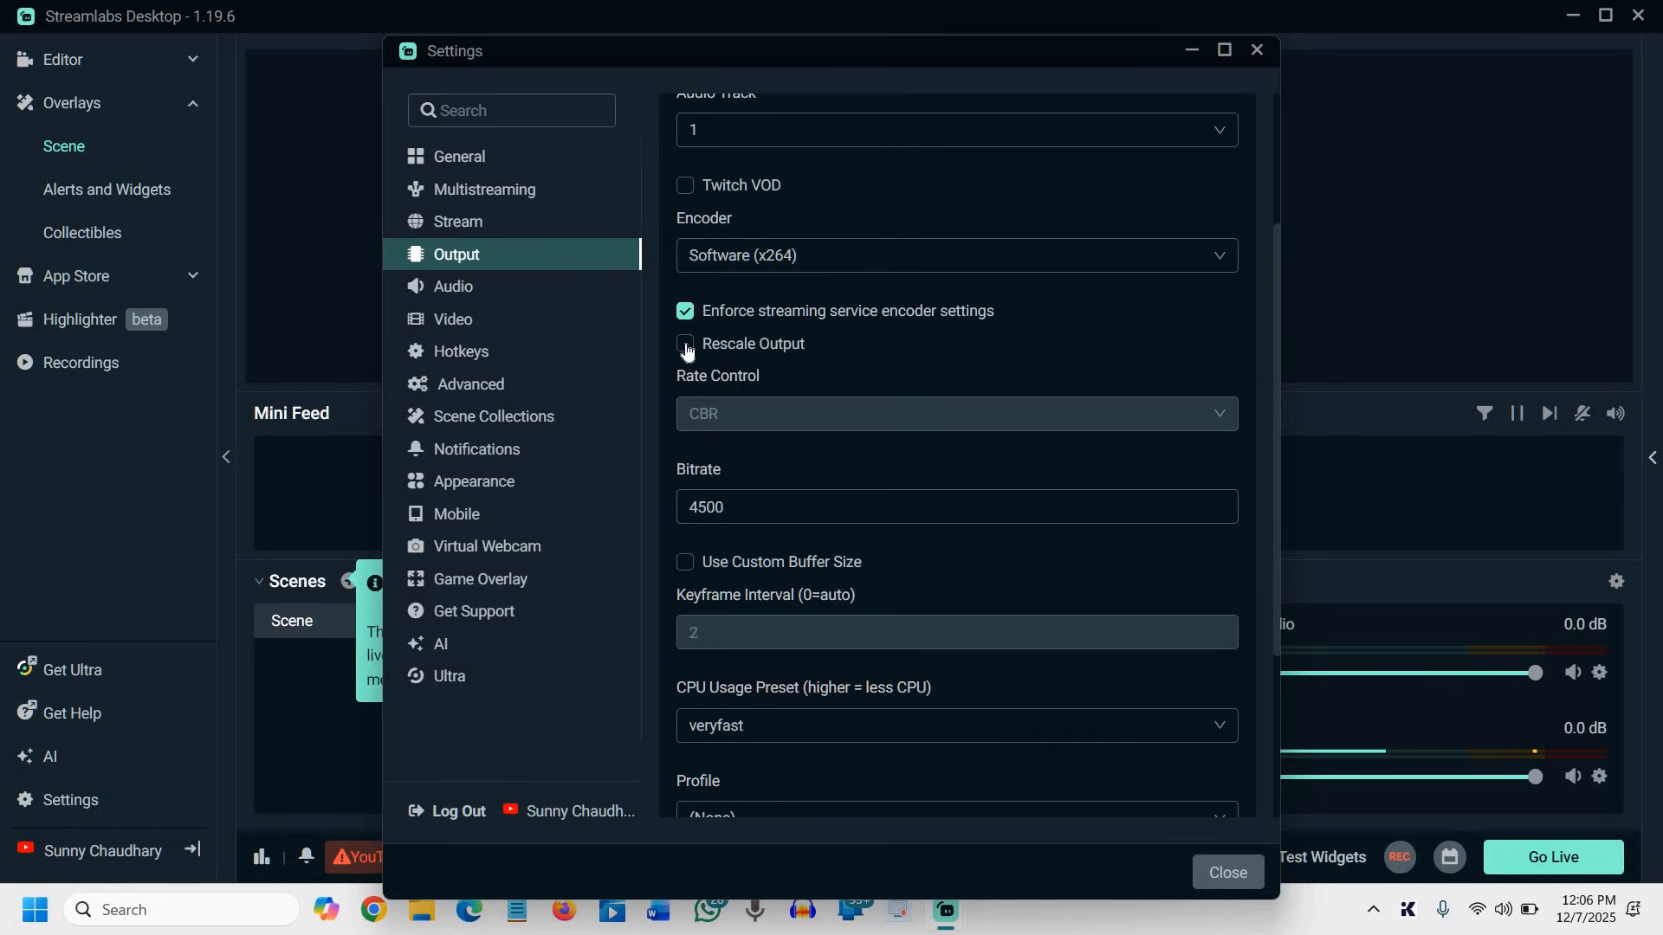
pyautogui.click(685, 345)
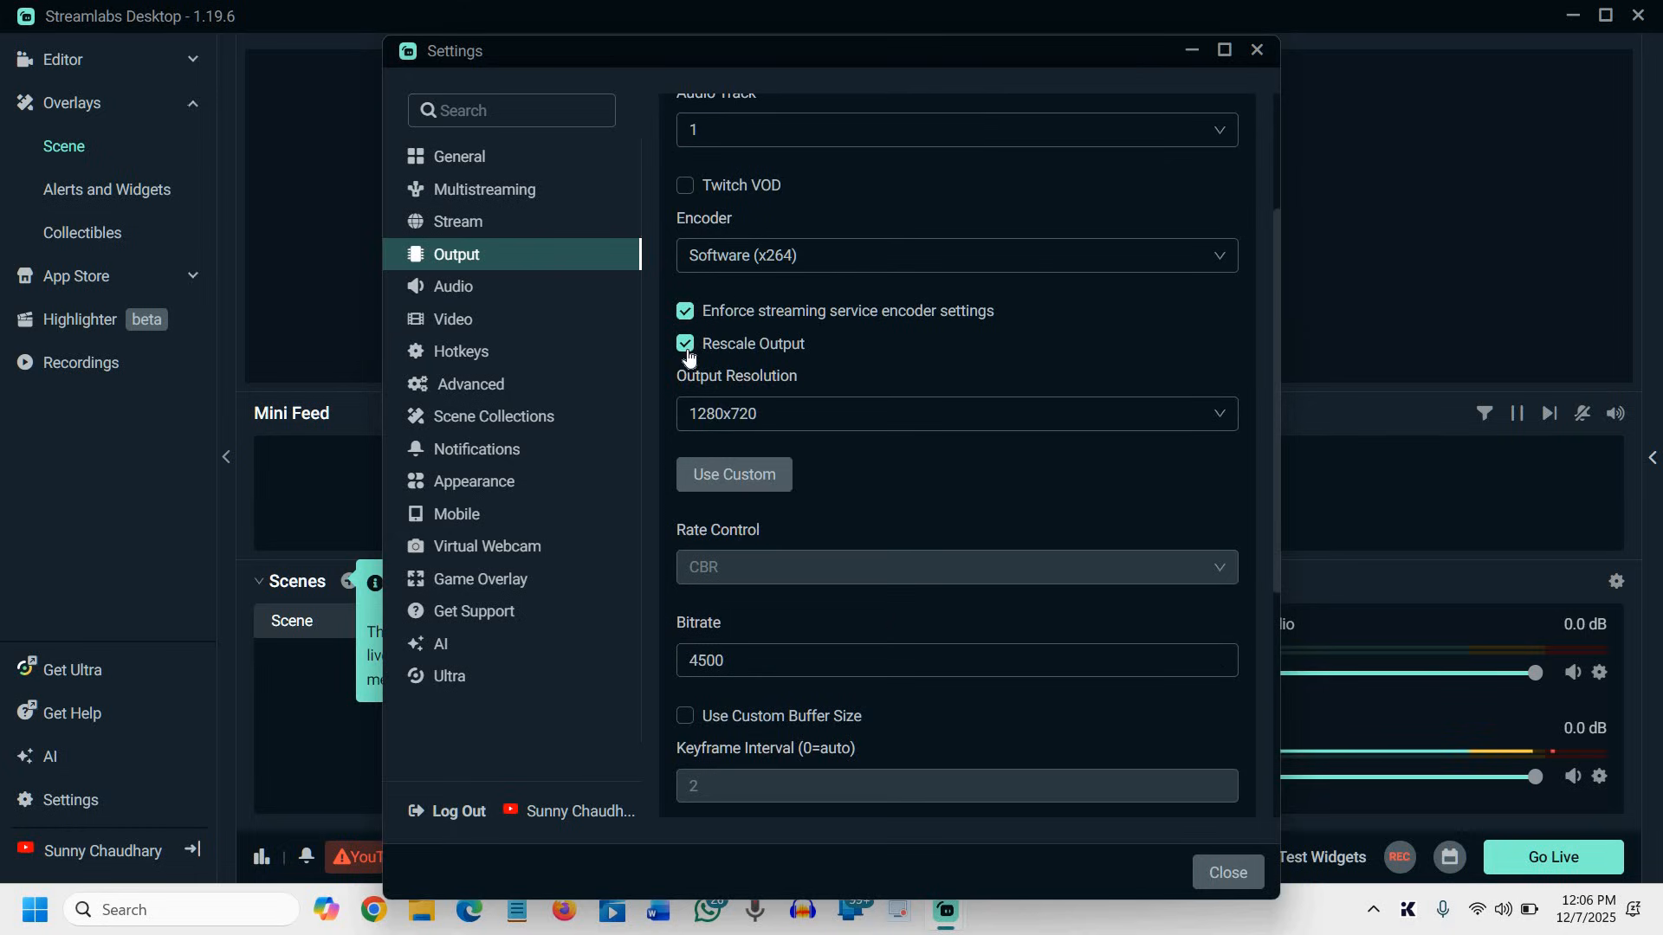
pyautogui.click(724, 359)
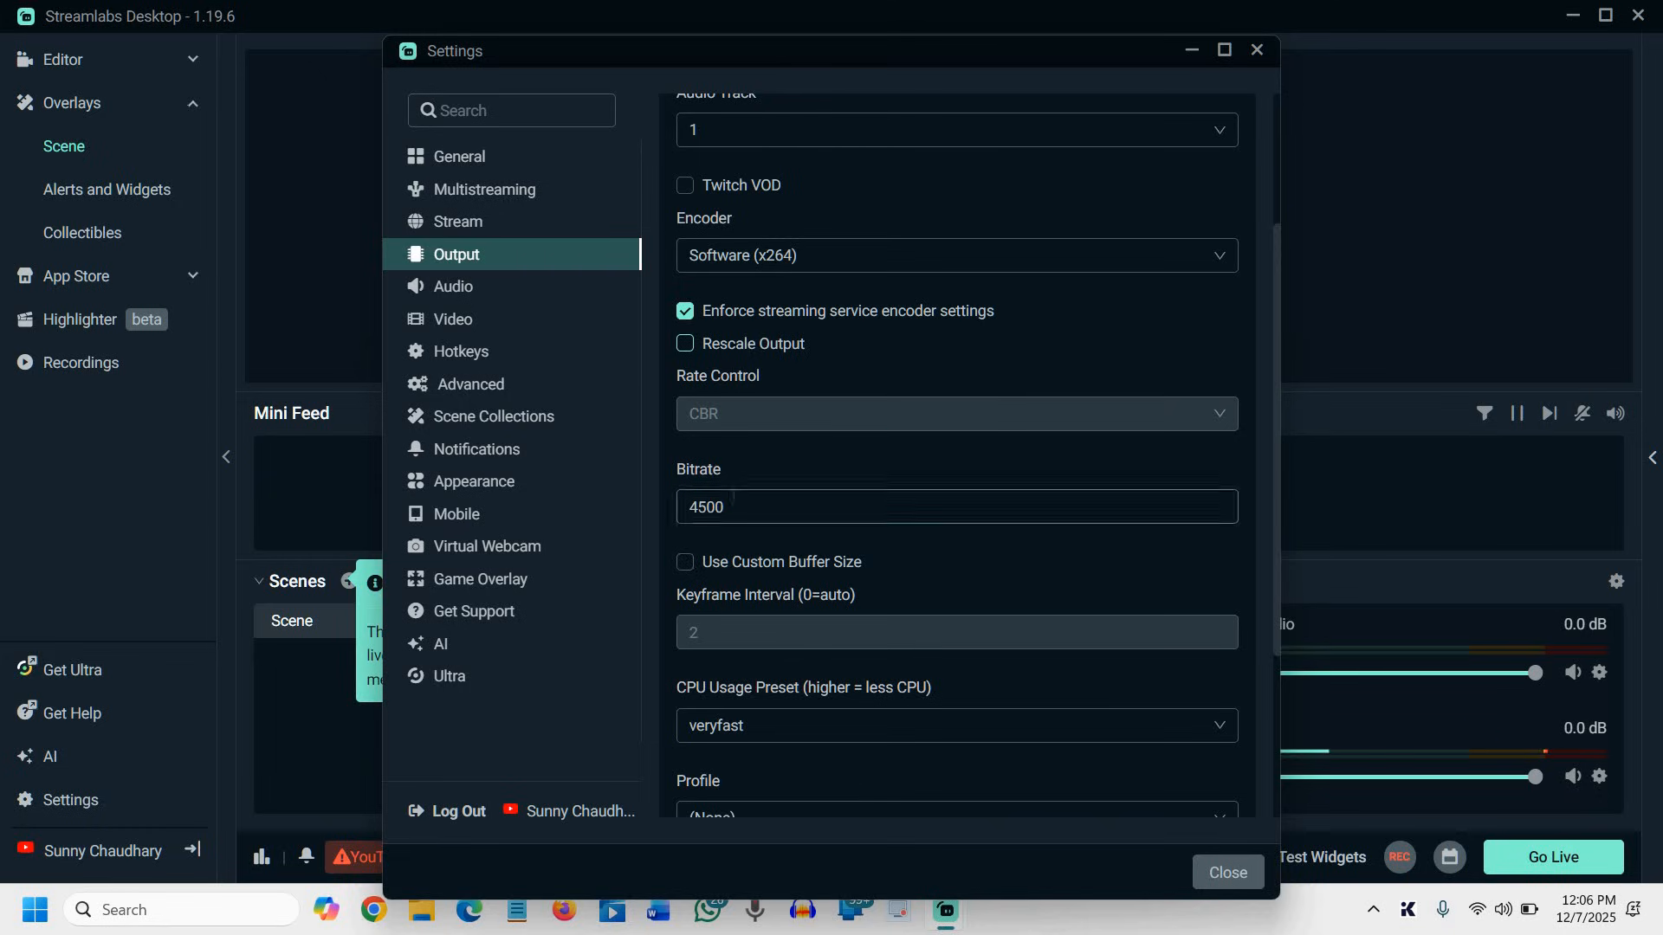
pyautogui.click(746, 504)
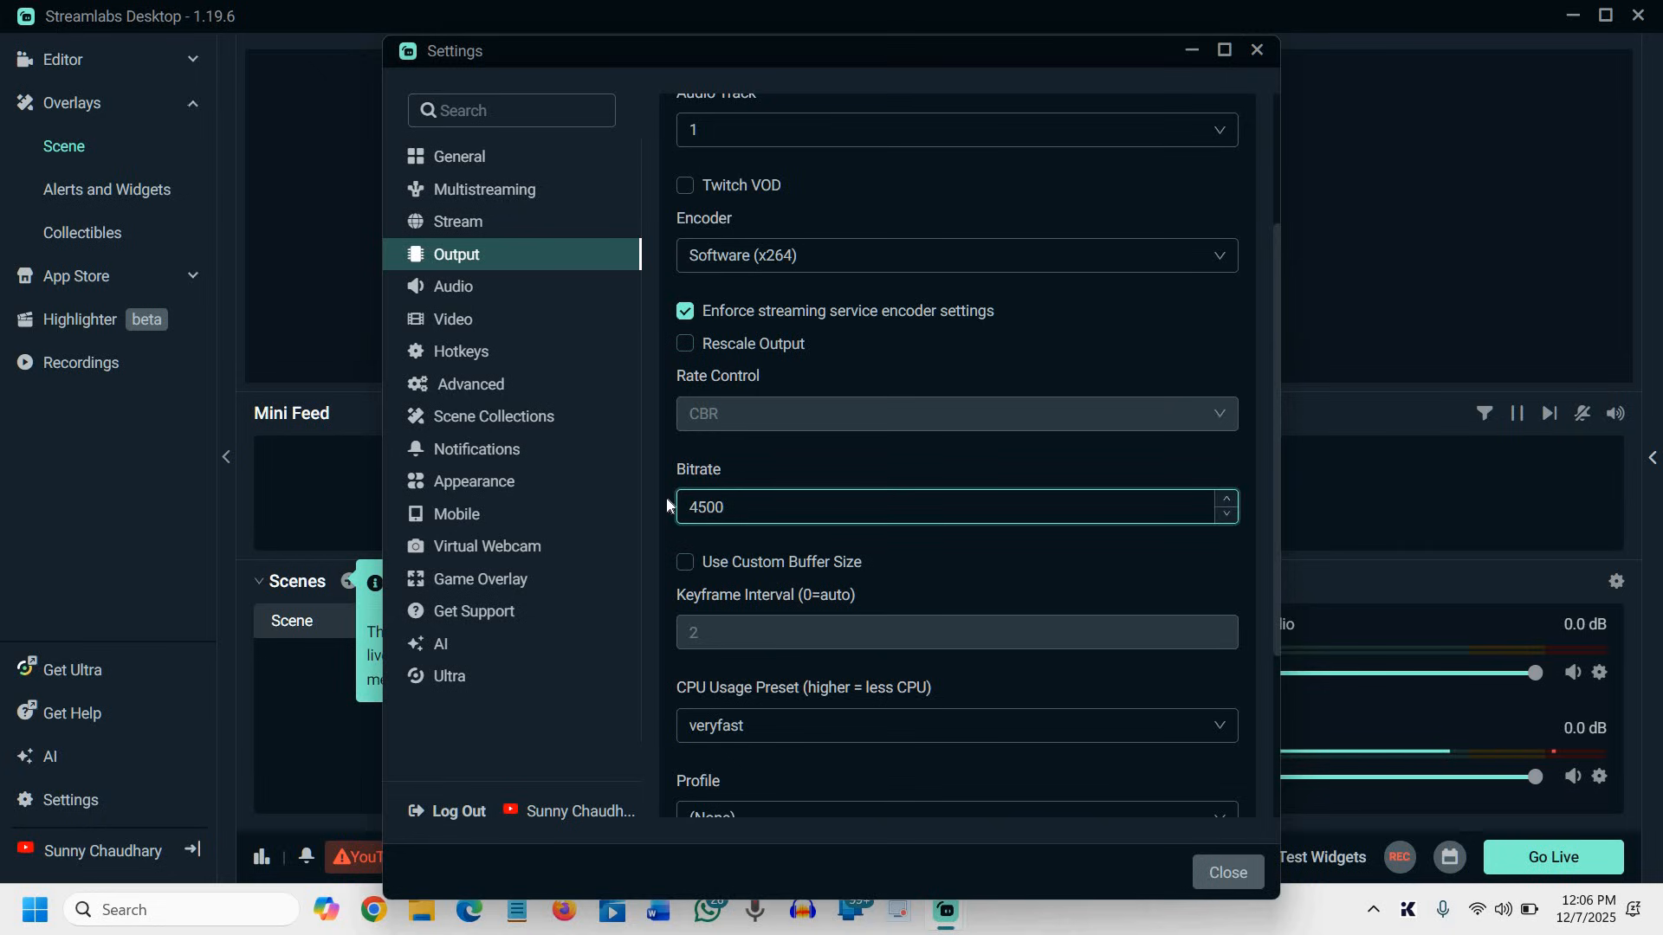
pyautogui.doubleClick(763, 514)
pyautogui.click(764, 514)
pyautogui.scroll(-3, 764, 512)
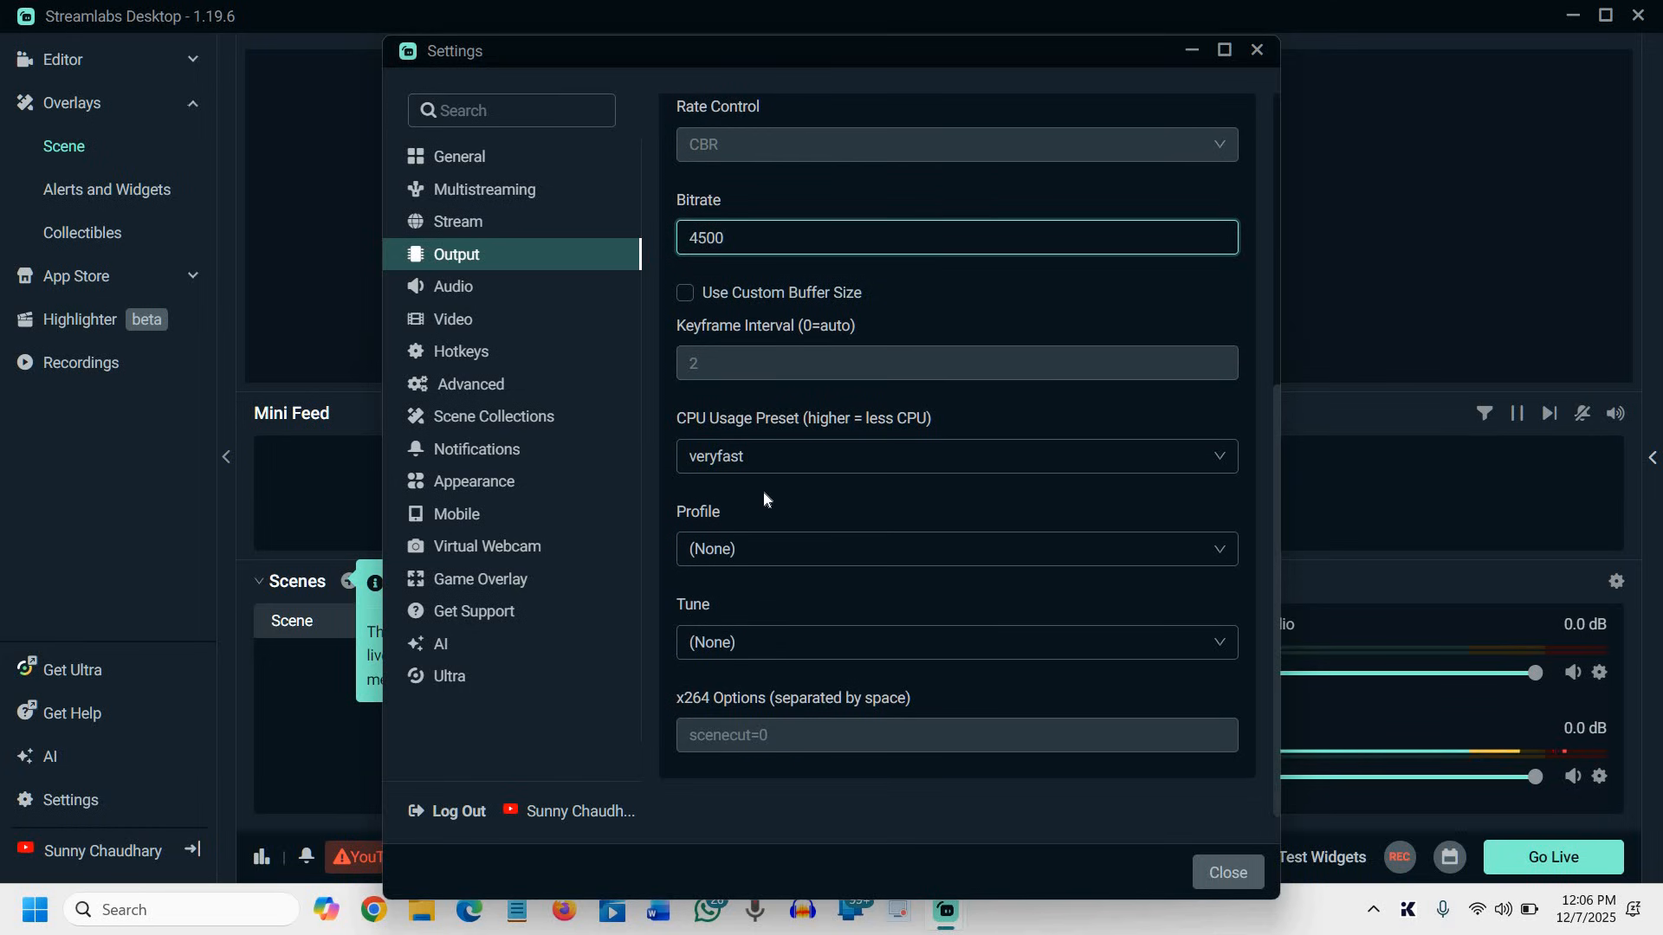
# Examine the sample rate and the device choices for Desktop Audio Device 1 and Mic/Auxiliary Device 1 in the Audio settings
pyautogui.click(629, 299)
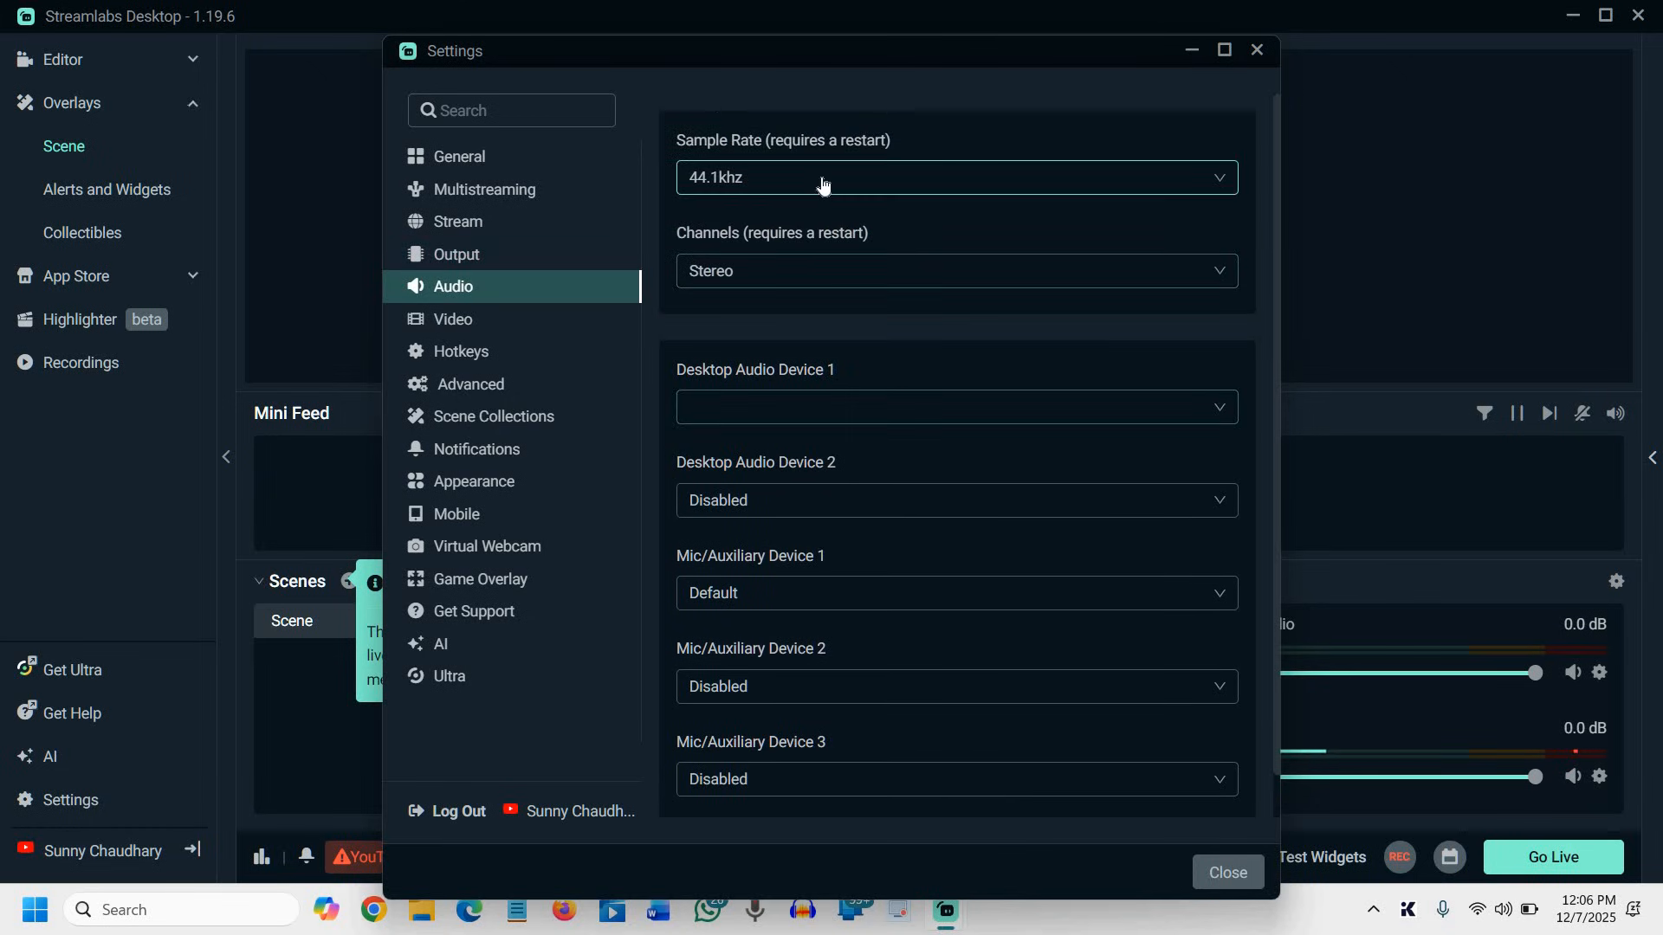
pyautogui.click(870, 186)
pyautogui.click(874, 208)
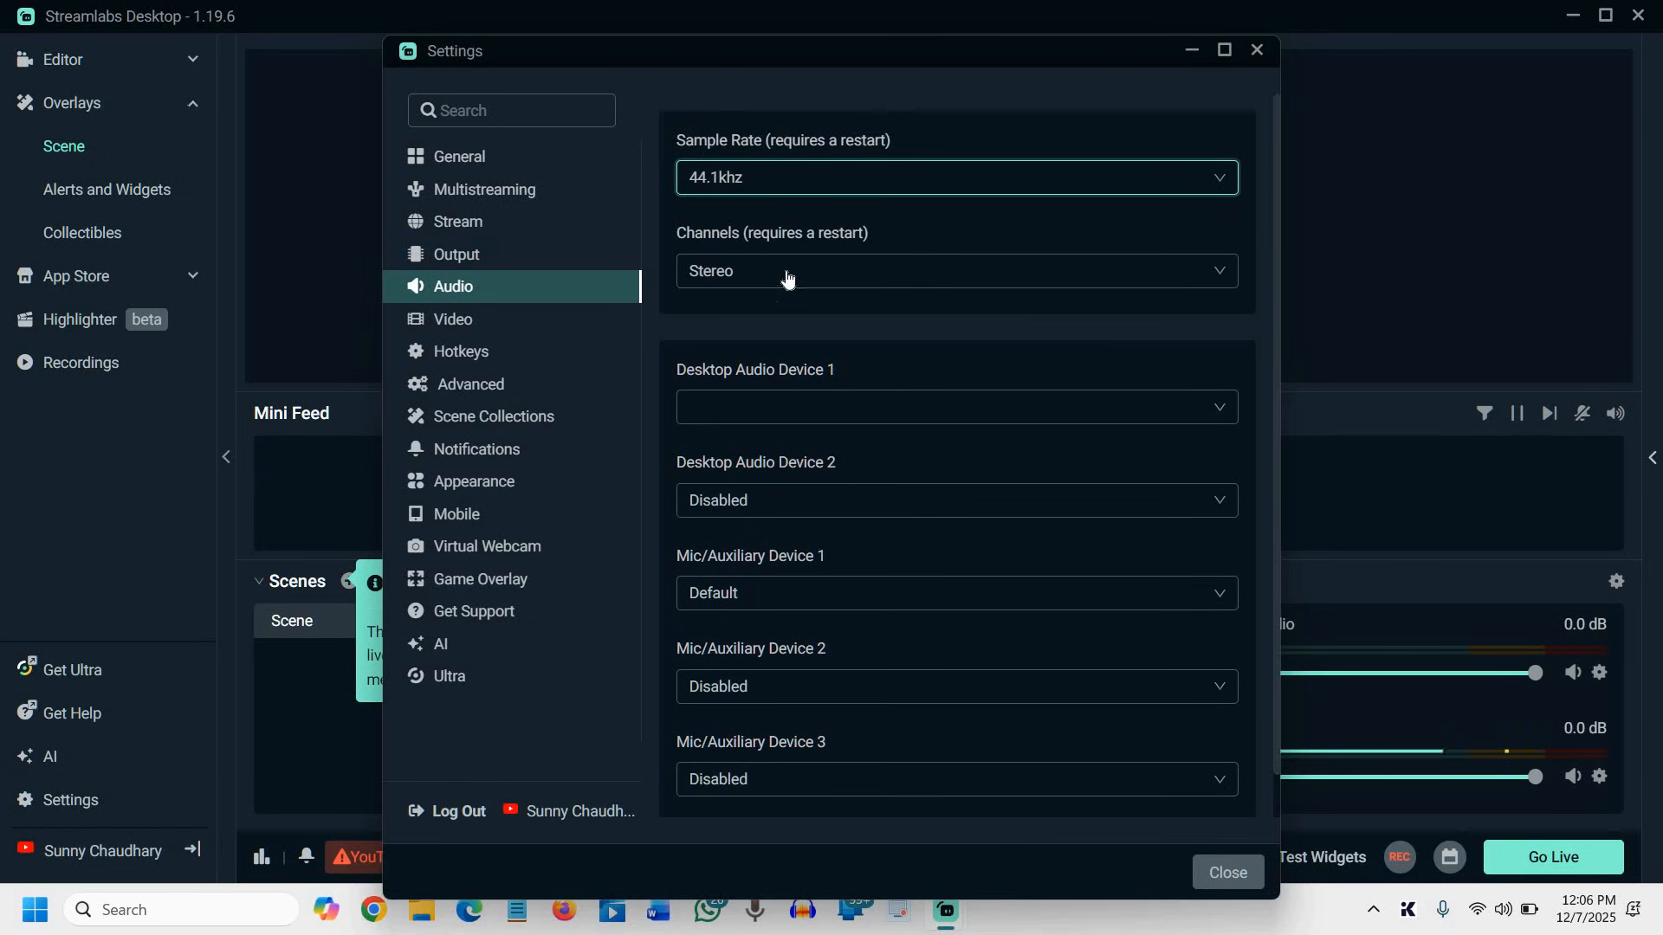
pyautogui.click(823, 414)
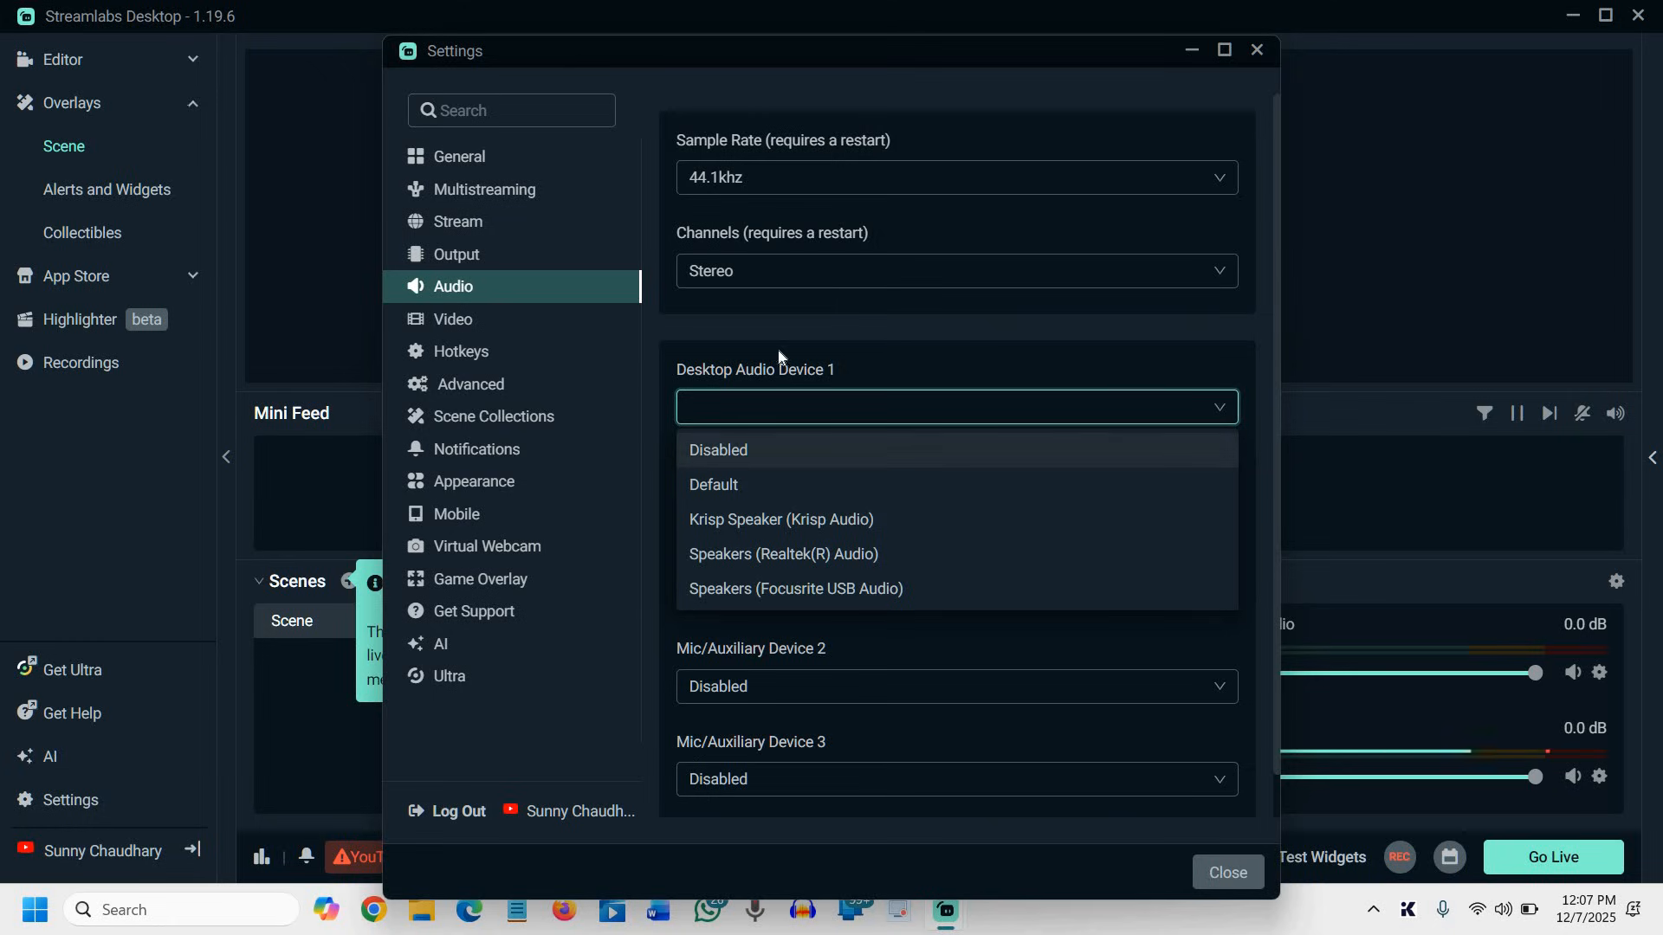
pyautogui.click(764, 416)
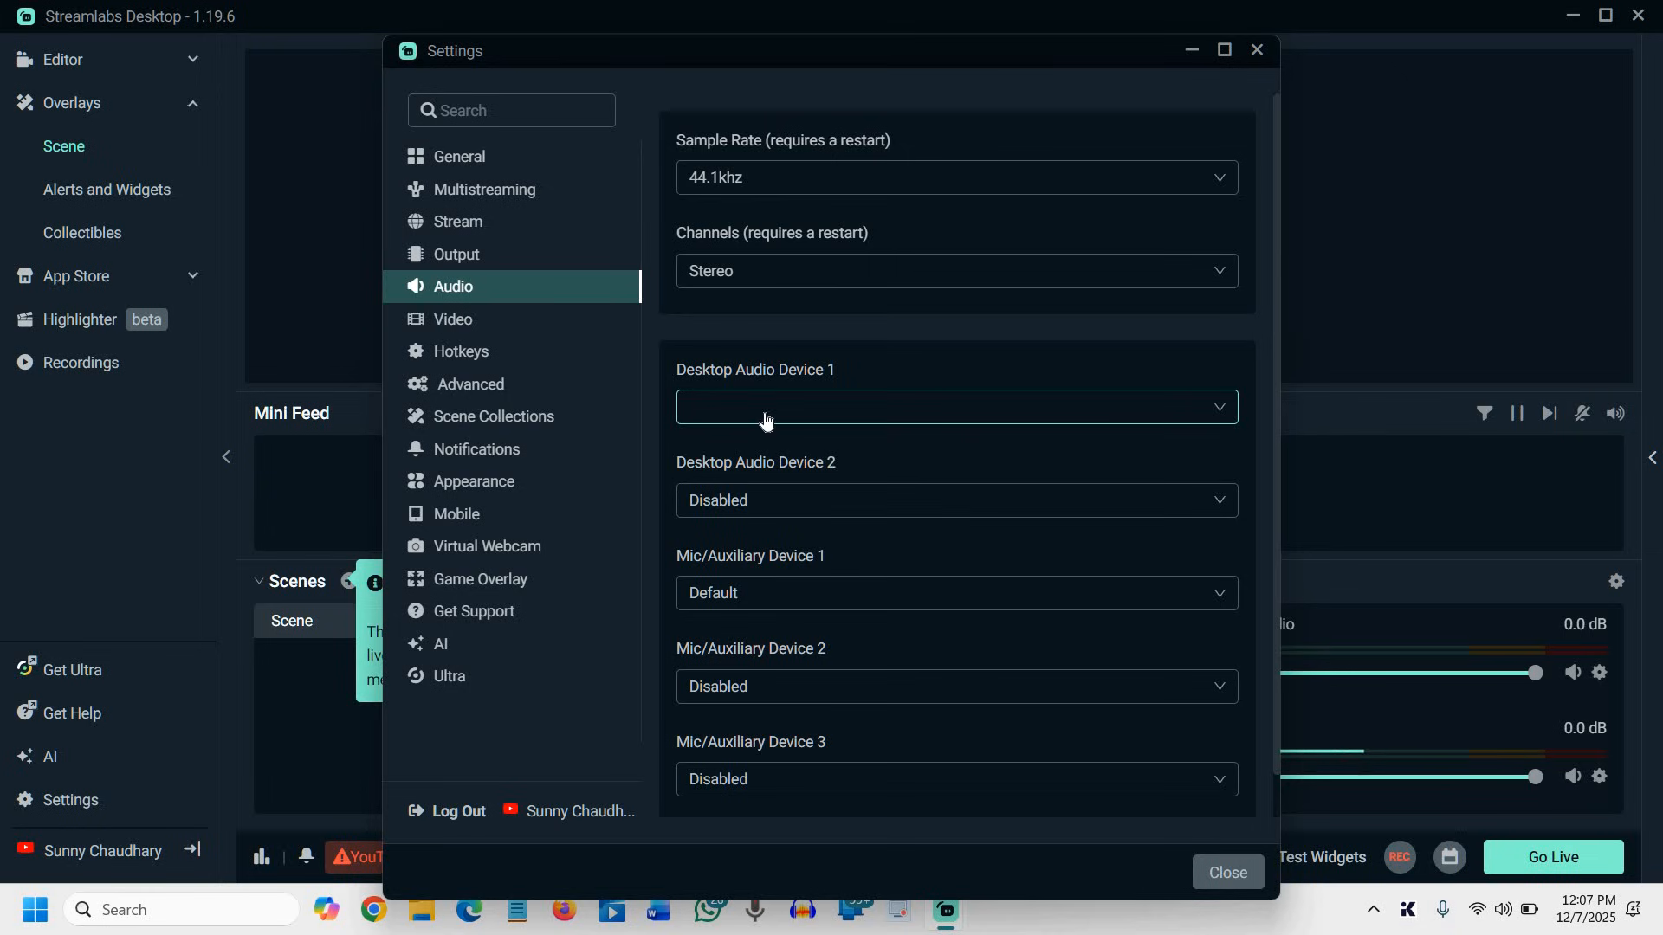
pyautogui.scroll(-1, 662, 542)
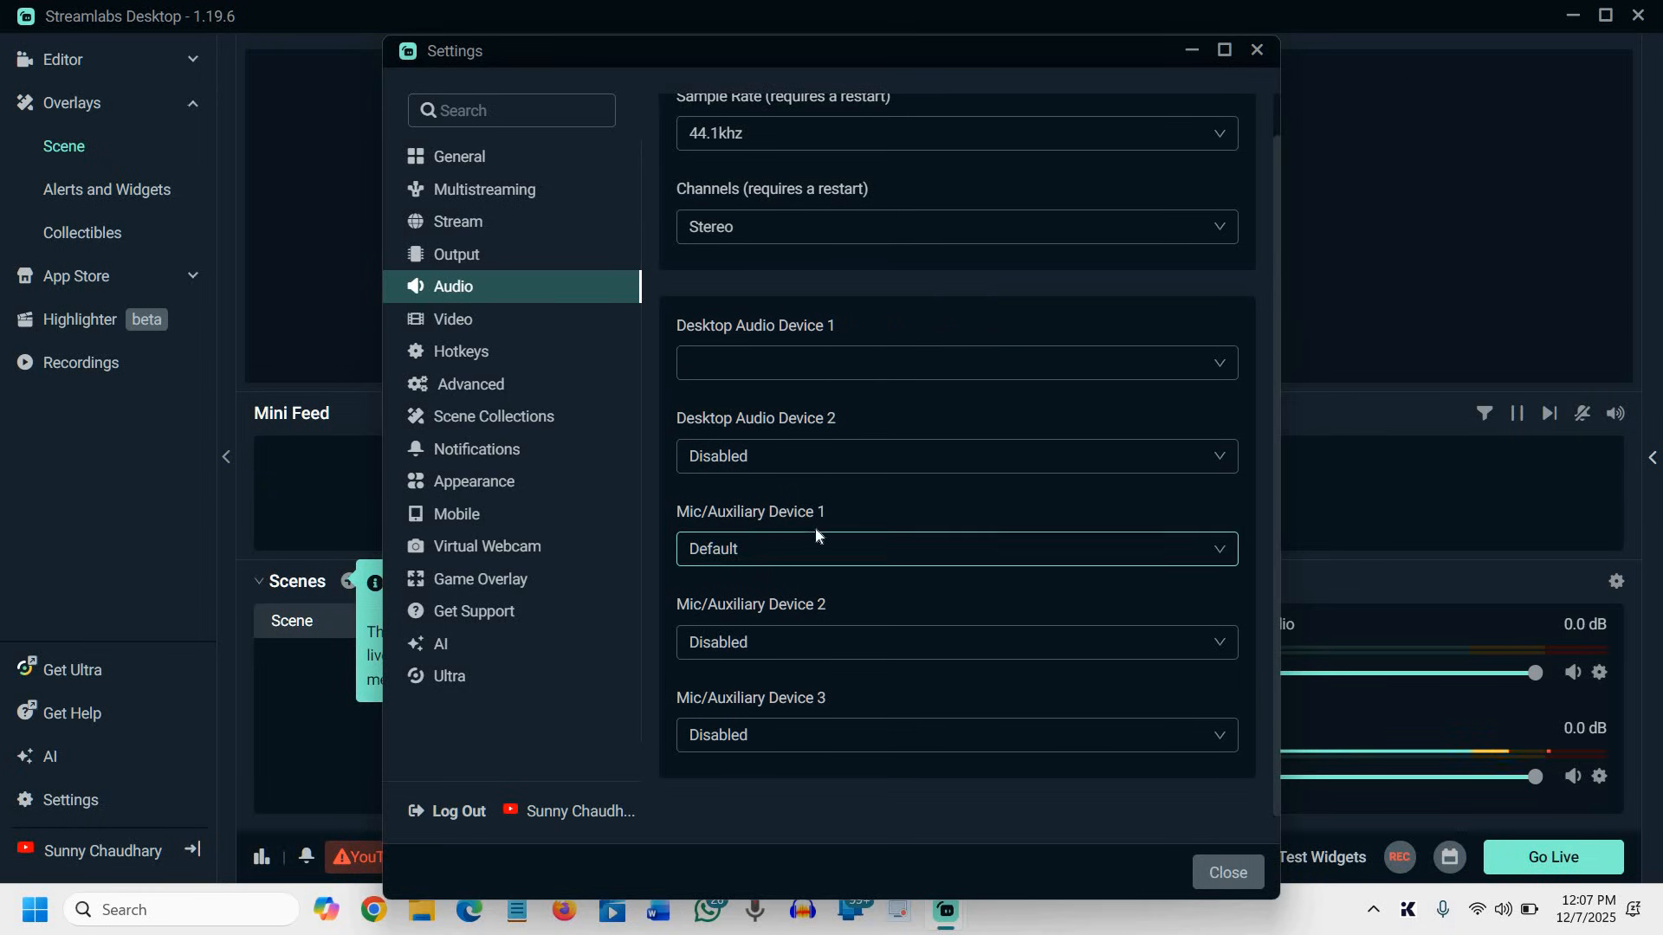
pyautogui.click(819, 551)
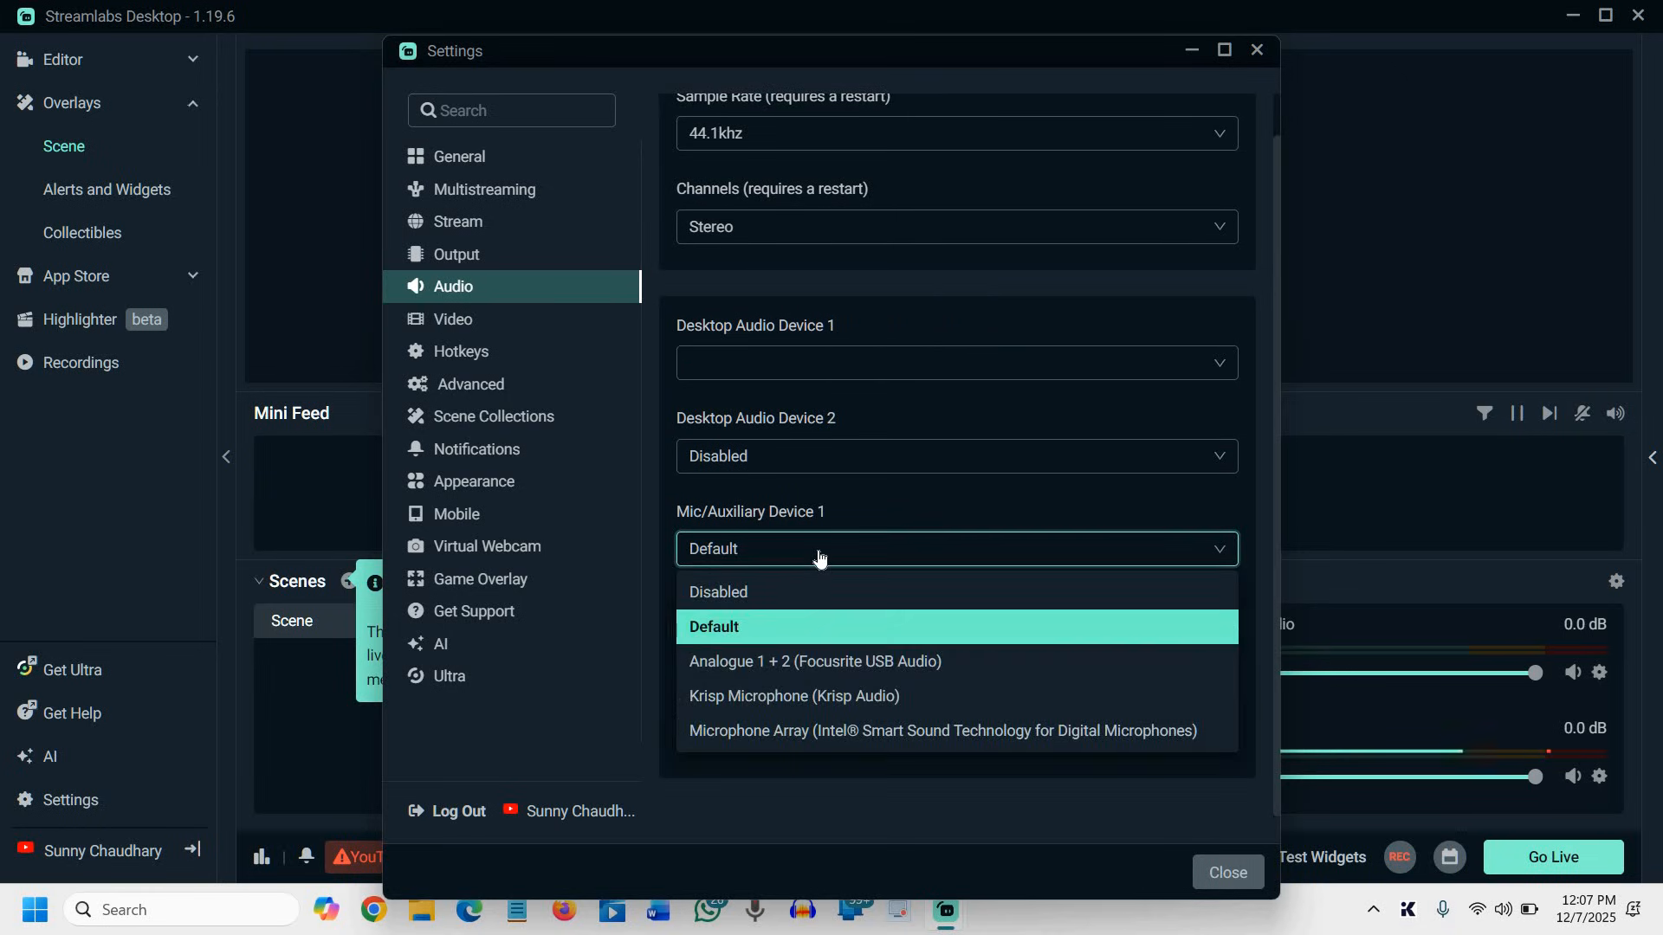
pyautogui.click(820, 552)
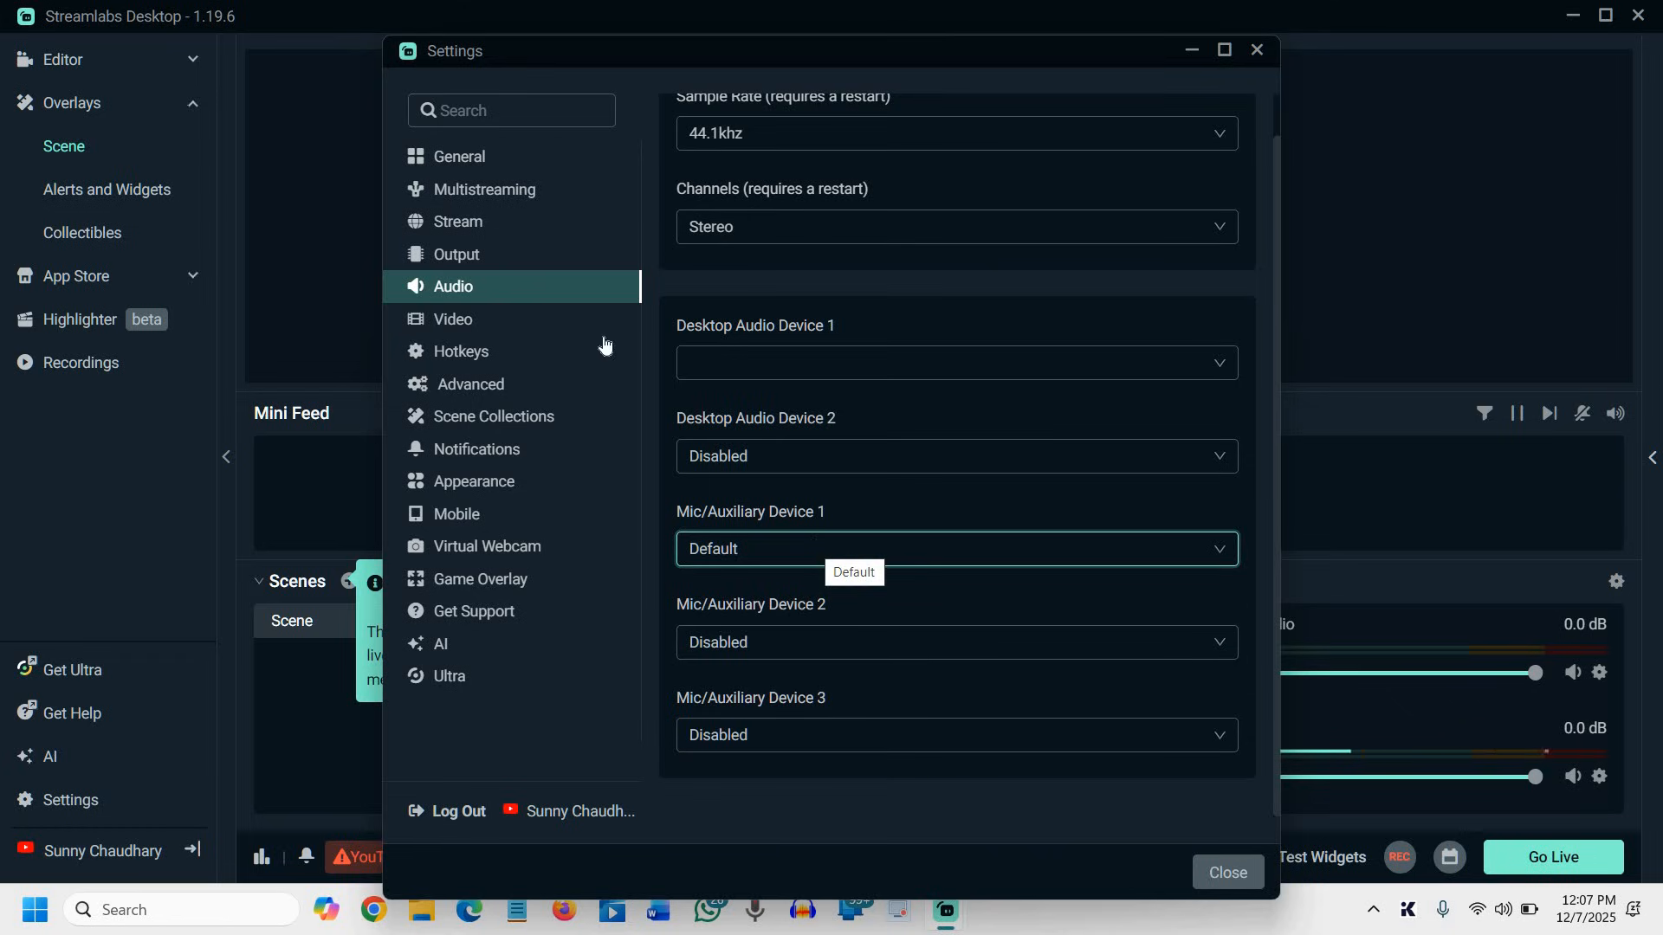
# In the Video settings, set the downscale filter to Lanczos (Sharpened scaling, 32 samples)
pyautogui.click(457, 322)
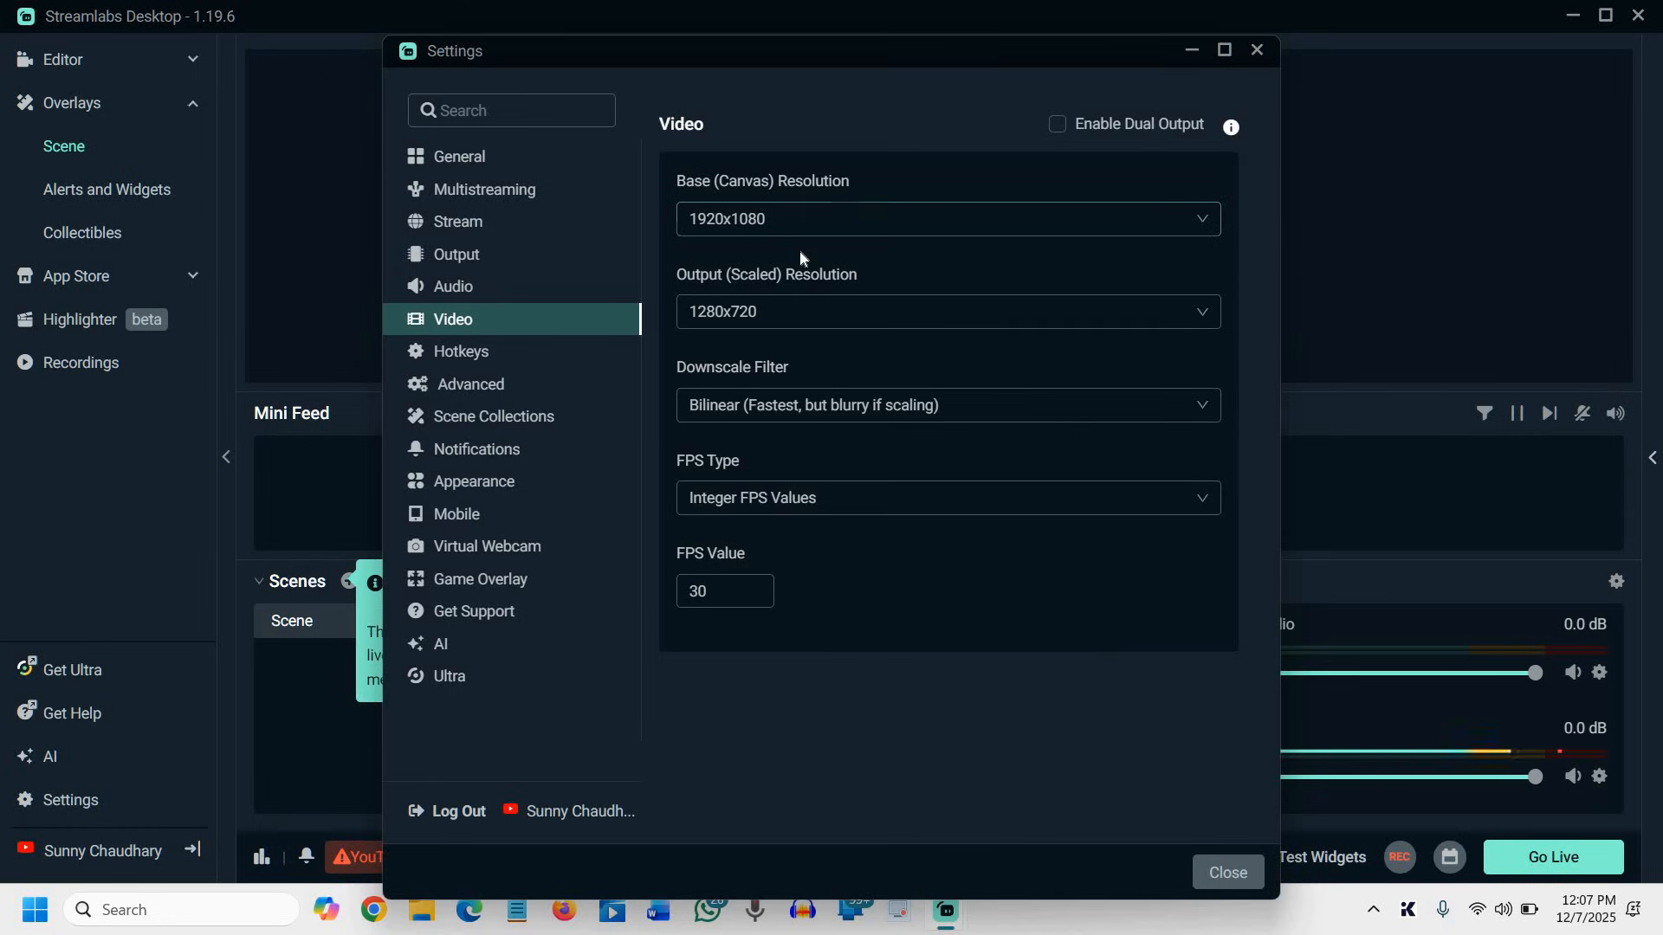
pyautogui.click(842, 232)
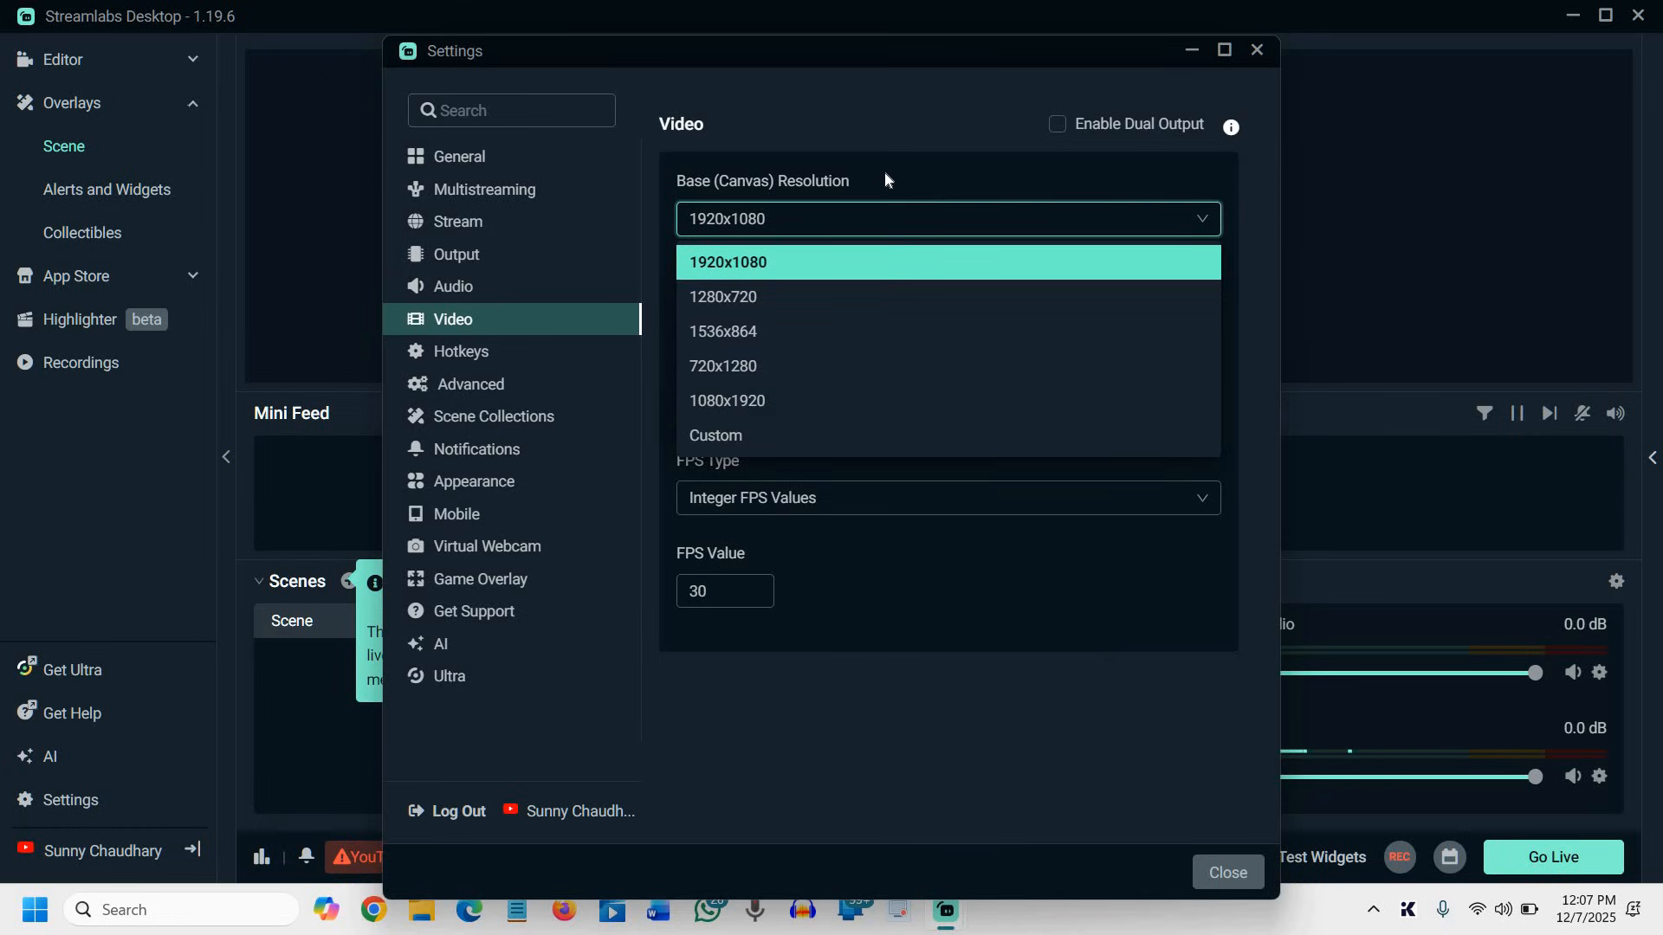
pyautogui.click(835, 234)
pyautogui.click(760, 236)
pyautogui.click(798, 242)
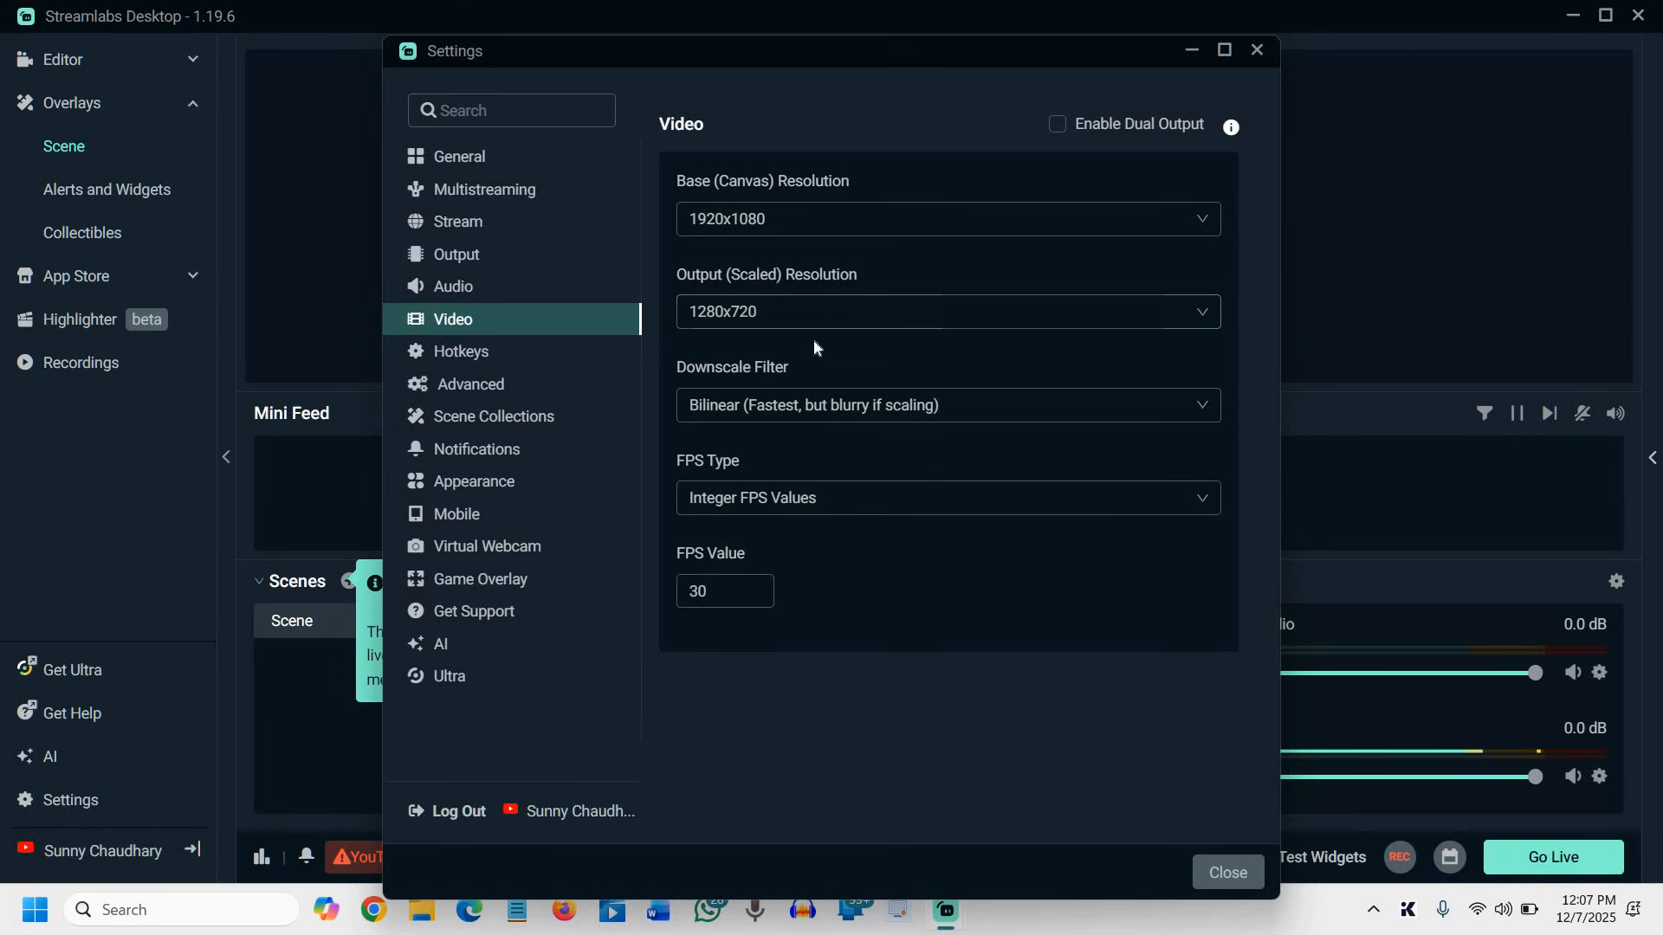
pyautogui.click(846, 417)
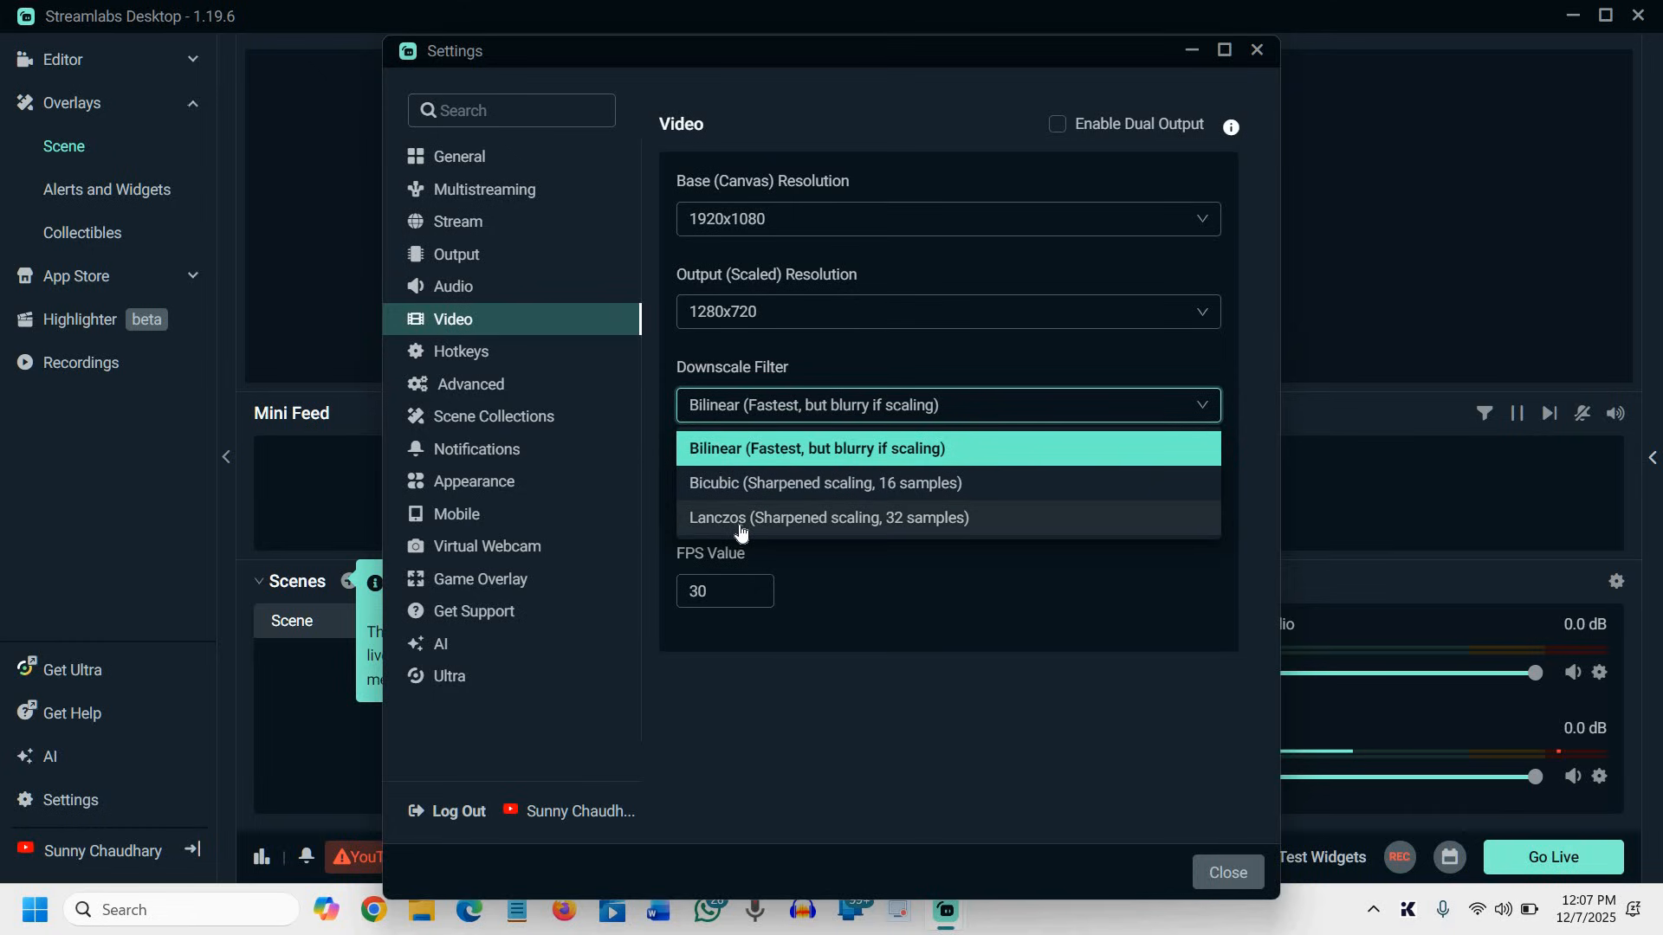
pyautogui.click(856, 520)
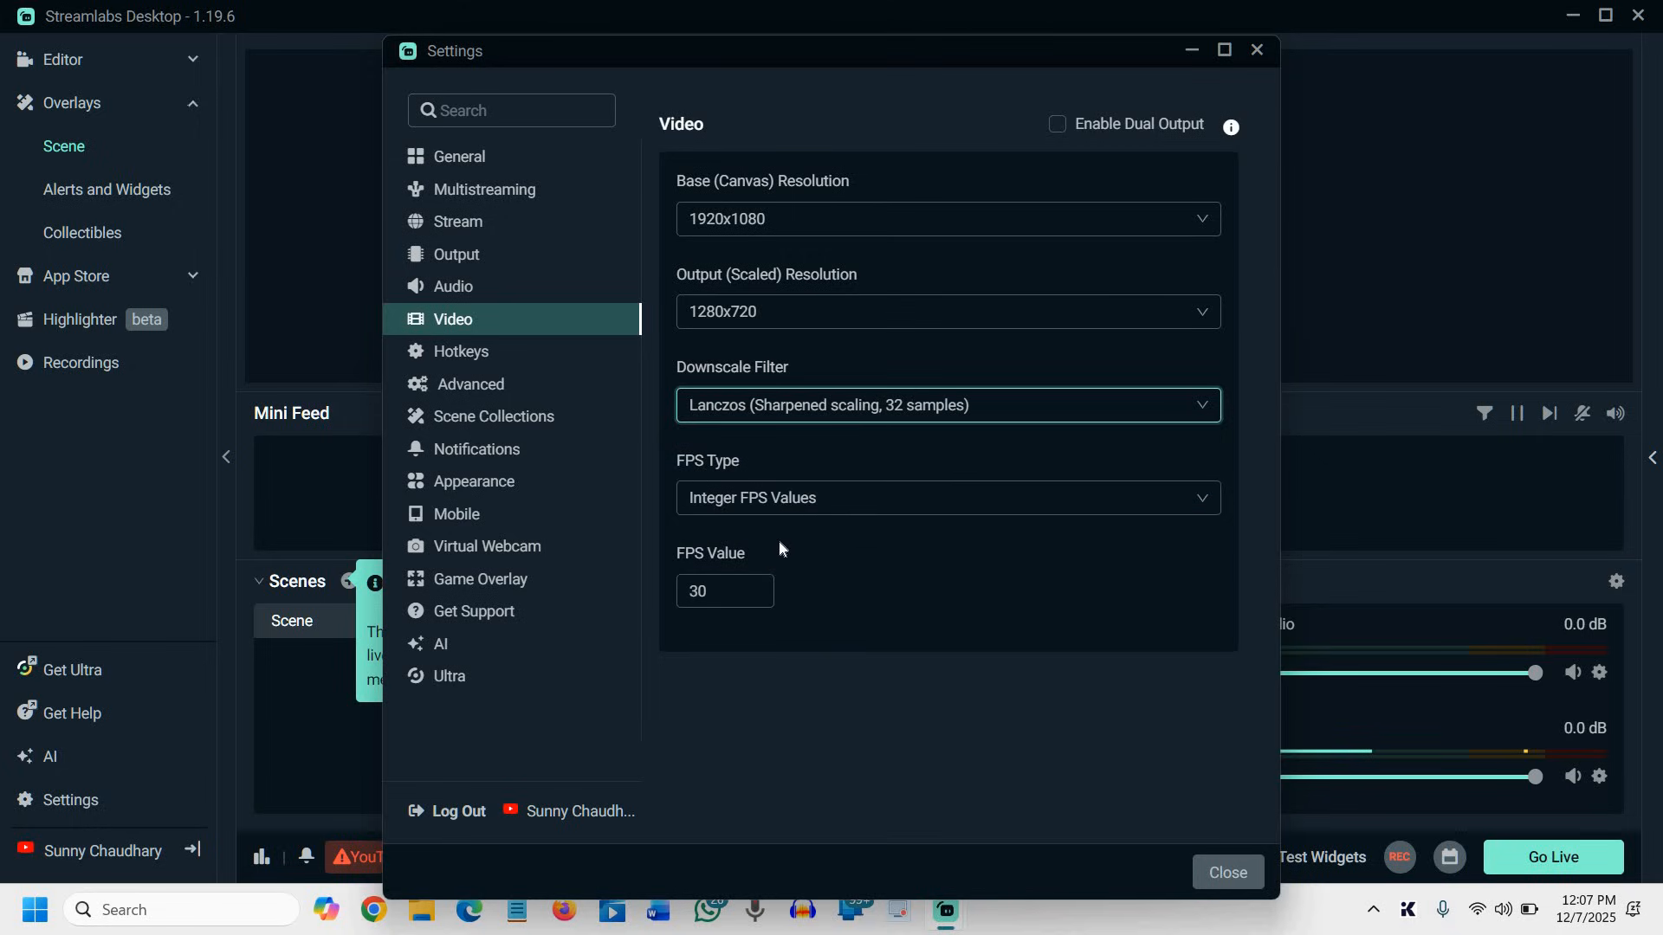
pyautogui.click(699, 591)
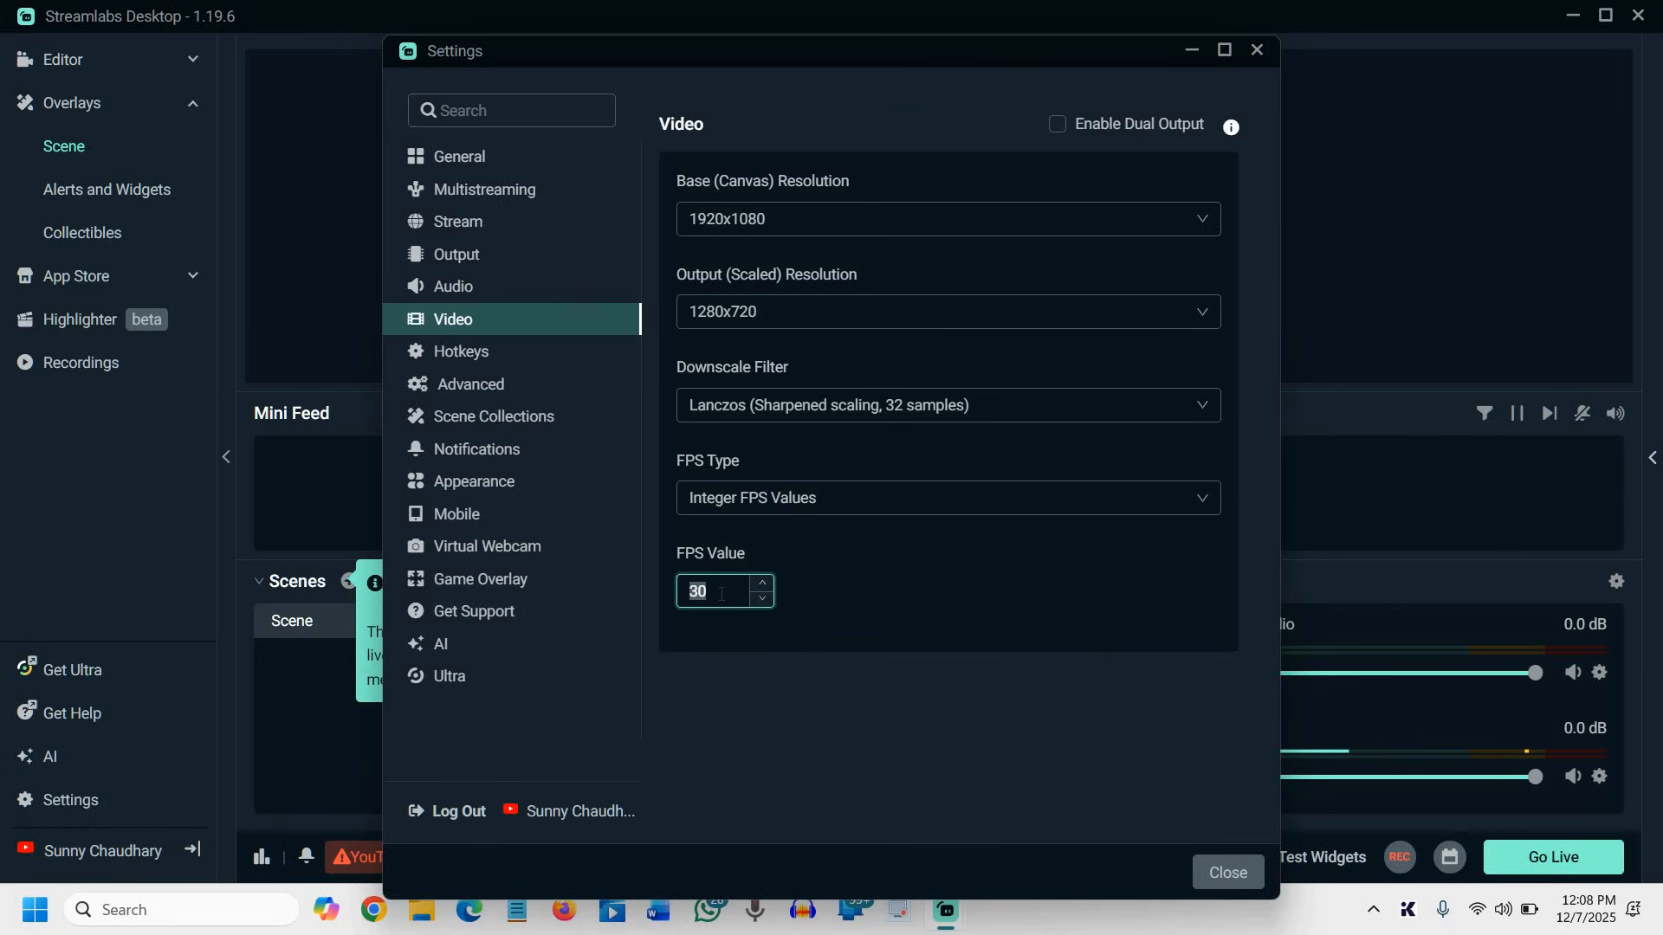
pyautogui.click(953, 332)
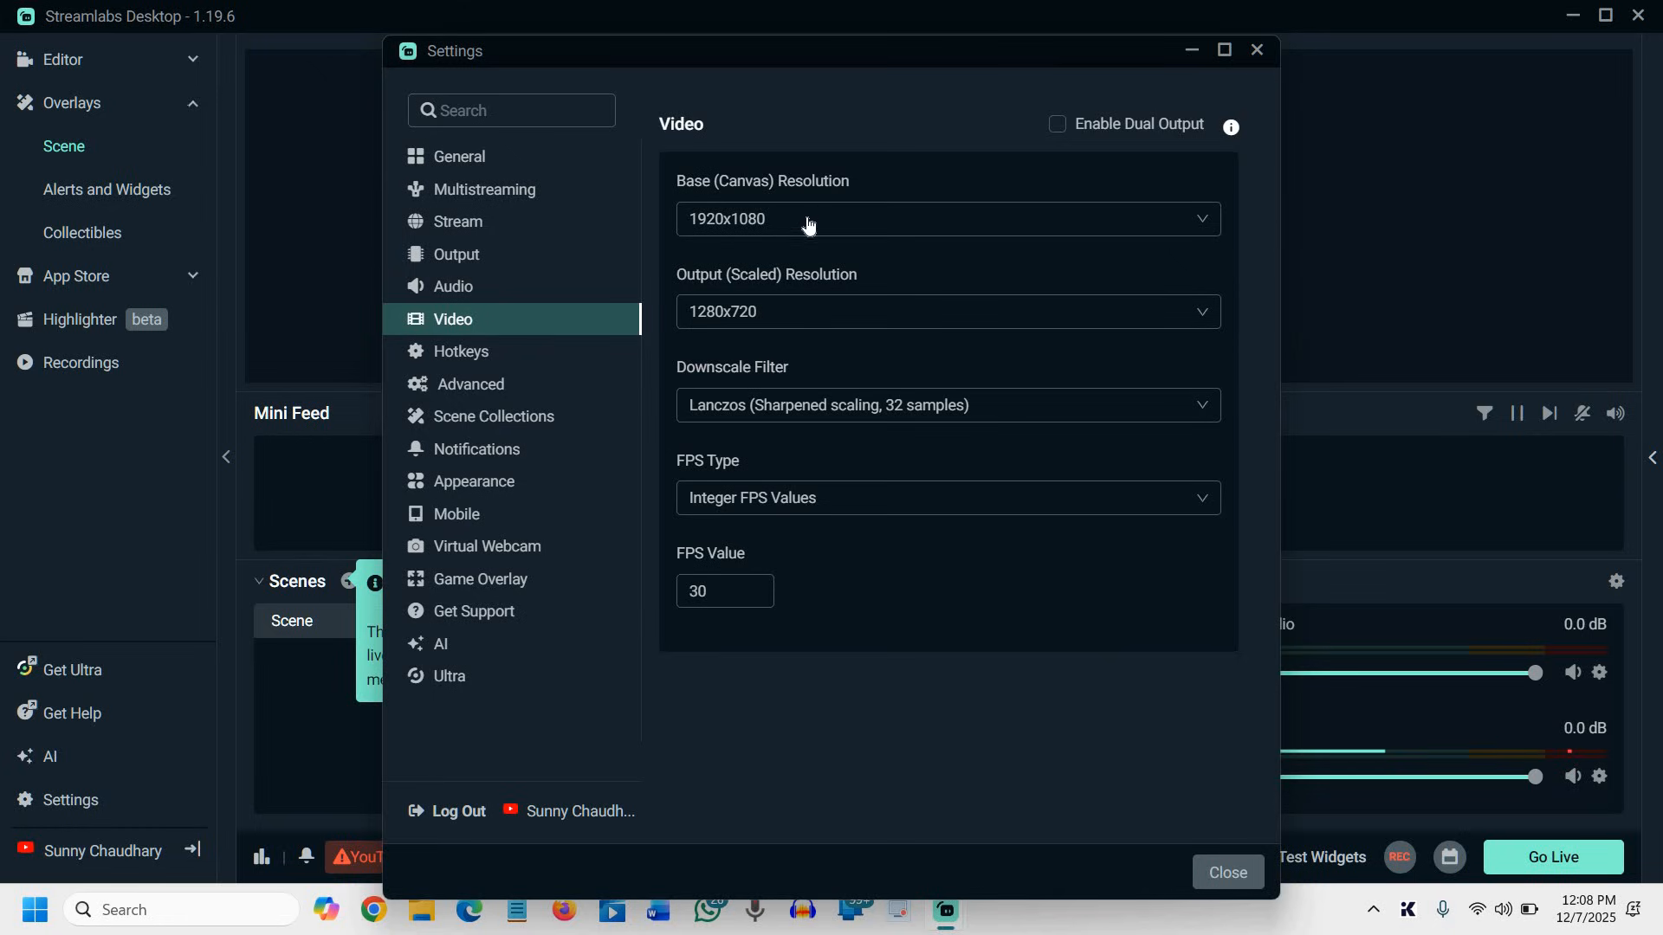
# Try a base canvas resolution of 1280x720 and restore it to 1920x1080
pyautogui.click(739, 219)
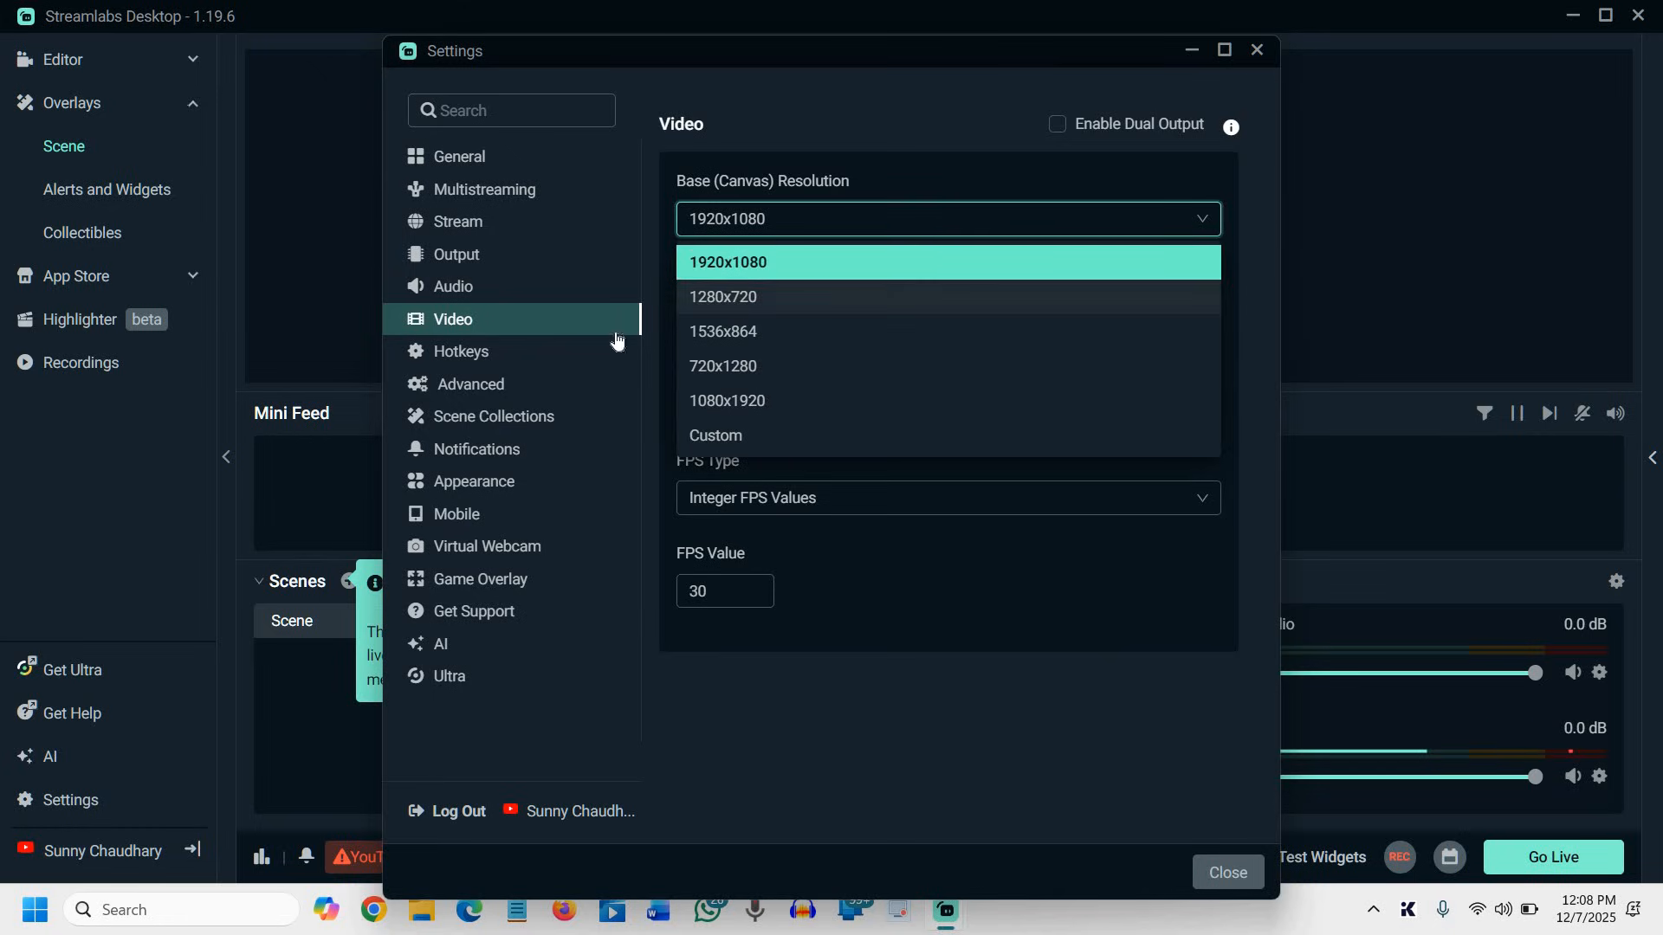
pyautogui.click(729, 305)
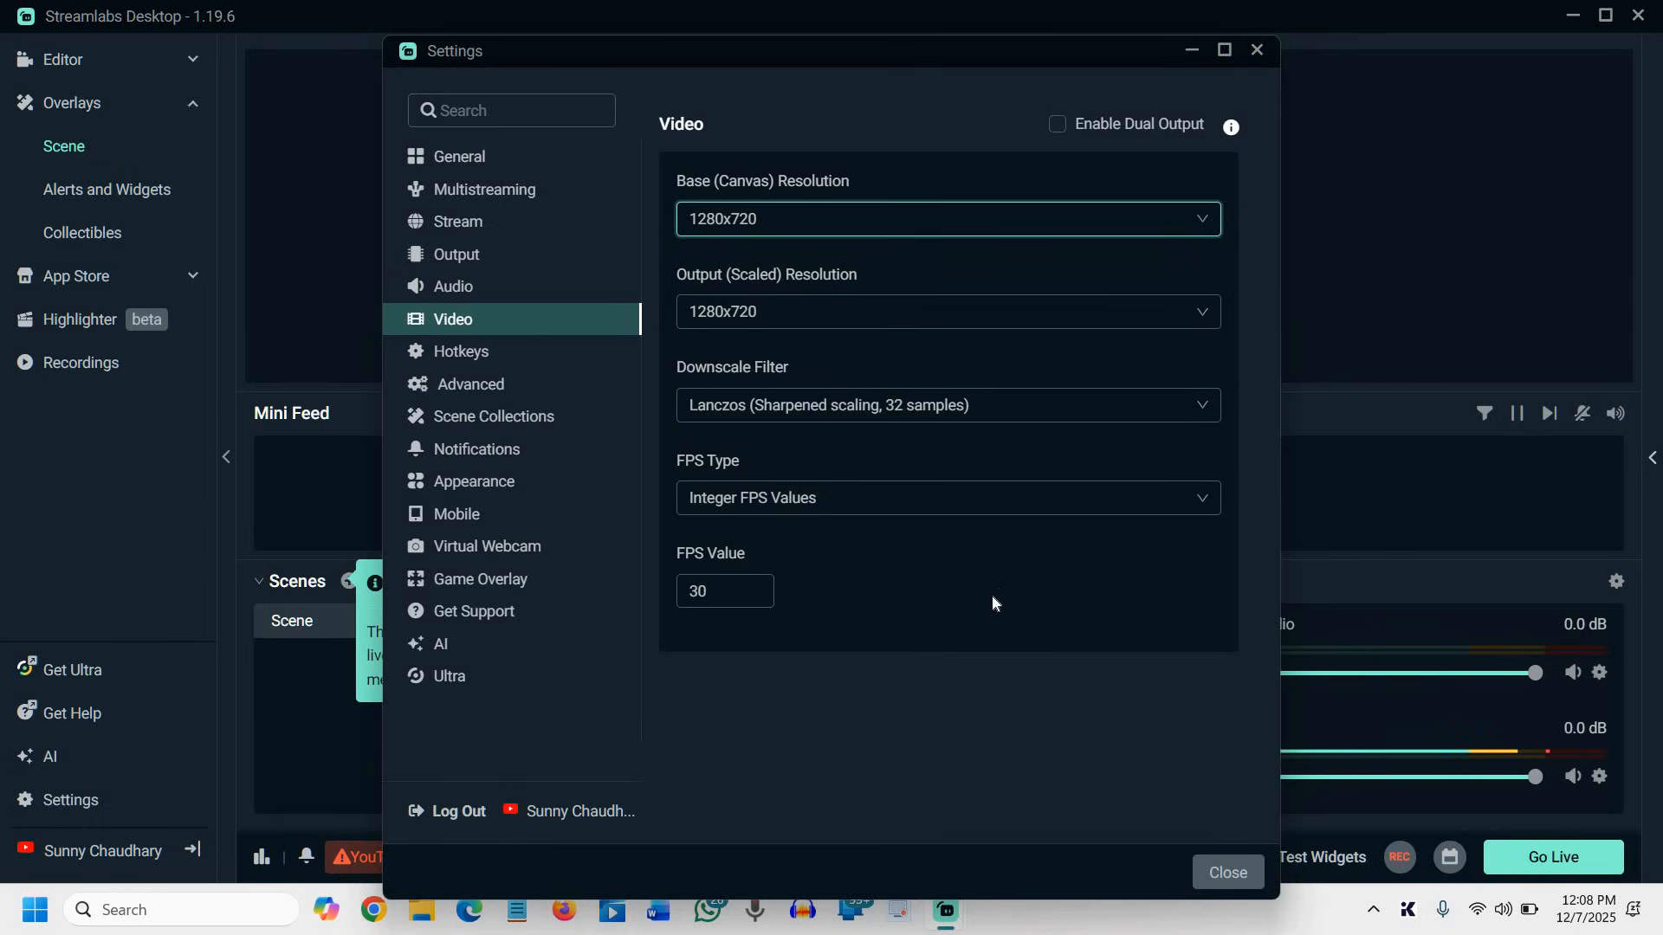
pyautogui.click(825, 232)
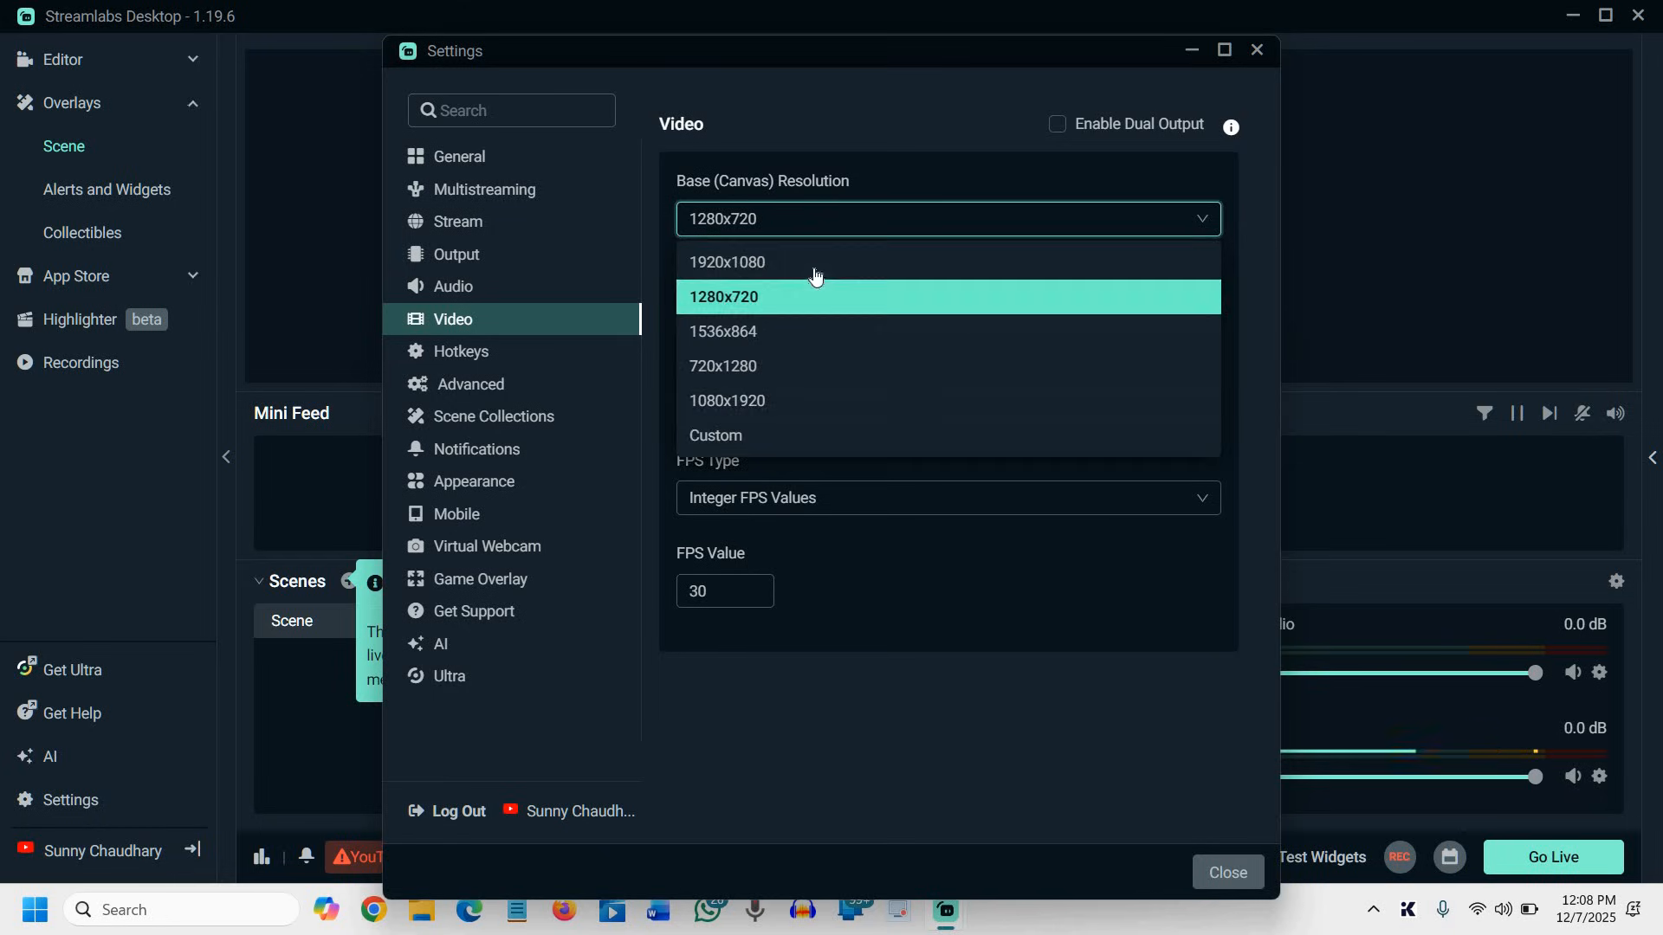
pyautogui.click(736, 252)
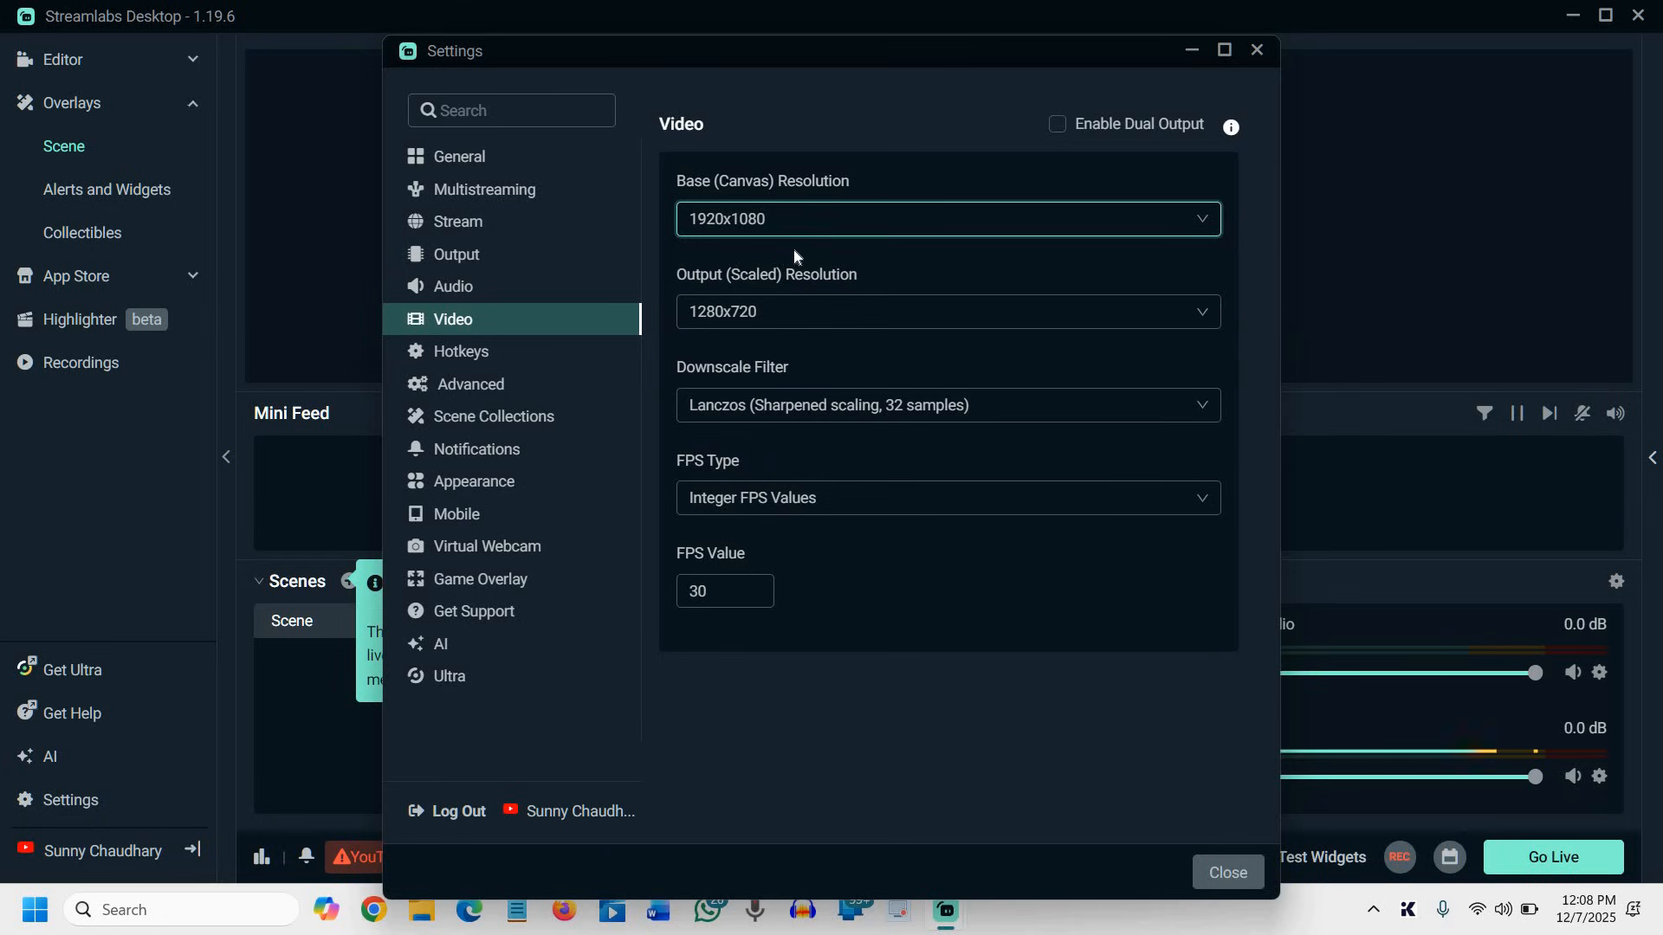